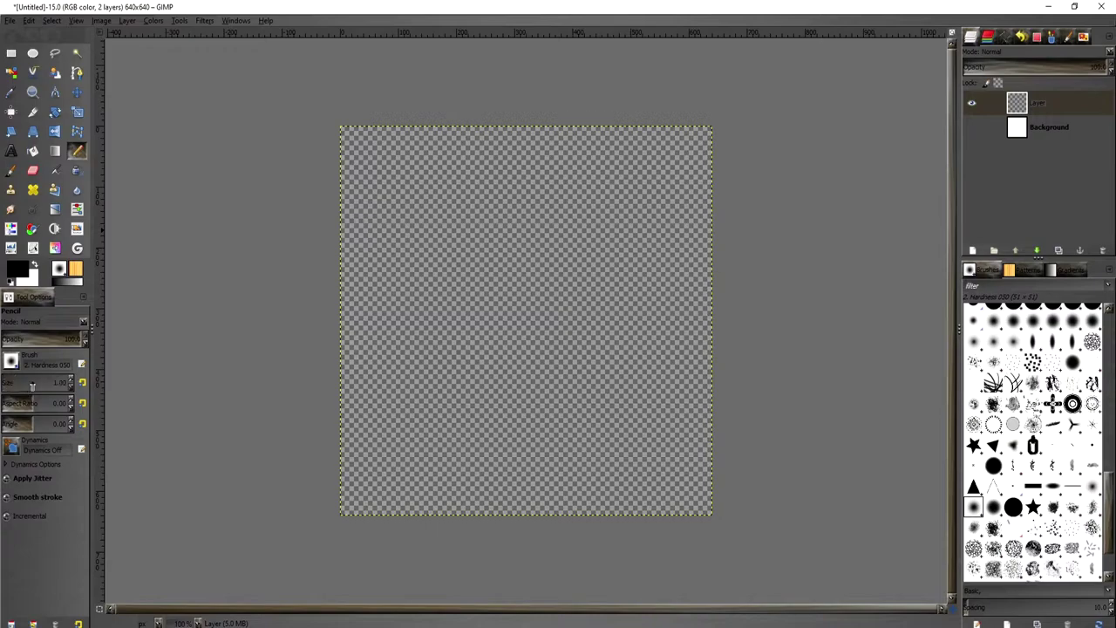
Set the Pencil size to 4 and outline the creature's chest, clawed front leg, belly and hind leg on the transparent layer.
click(71, 382)
key(plus)
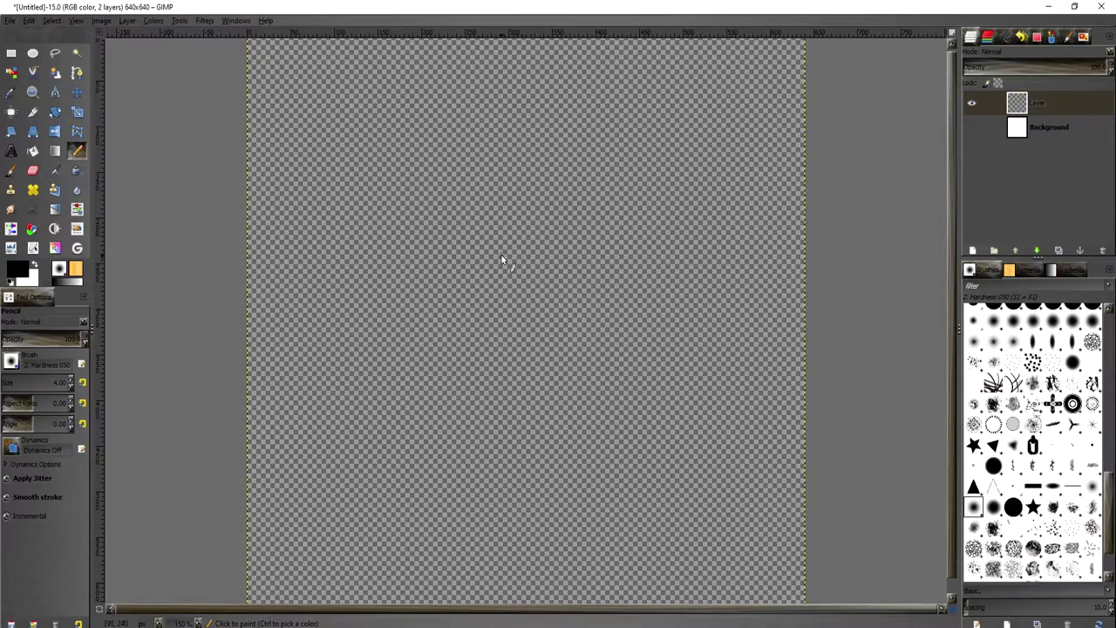
mouse_move(486, 295)
mouse_down()
mouse_move(473, 335)
mouse_move(445, 357)
mouse_up()
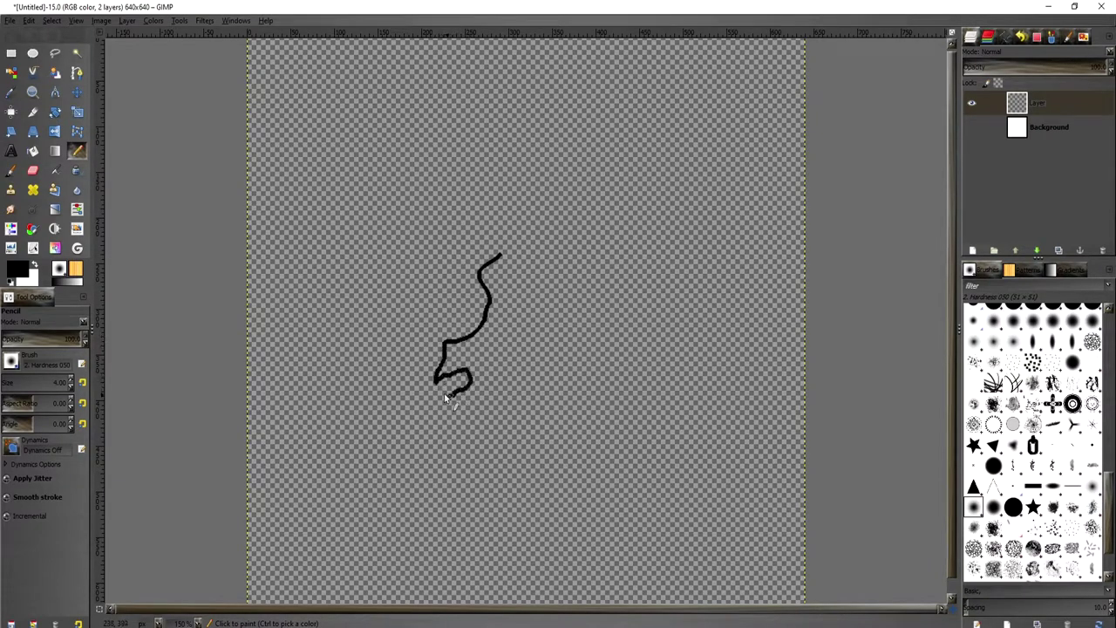
drag(478, 381, 524, 335)
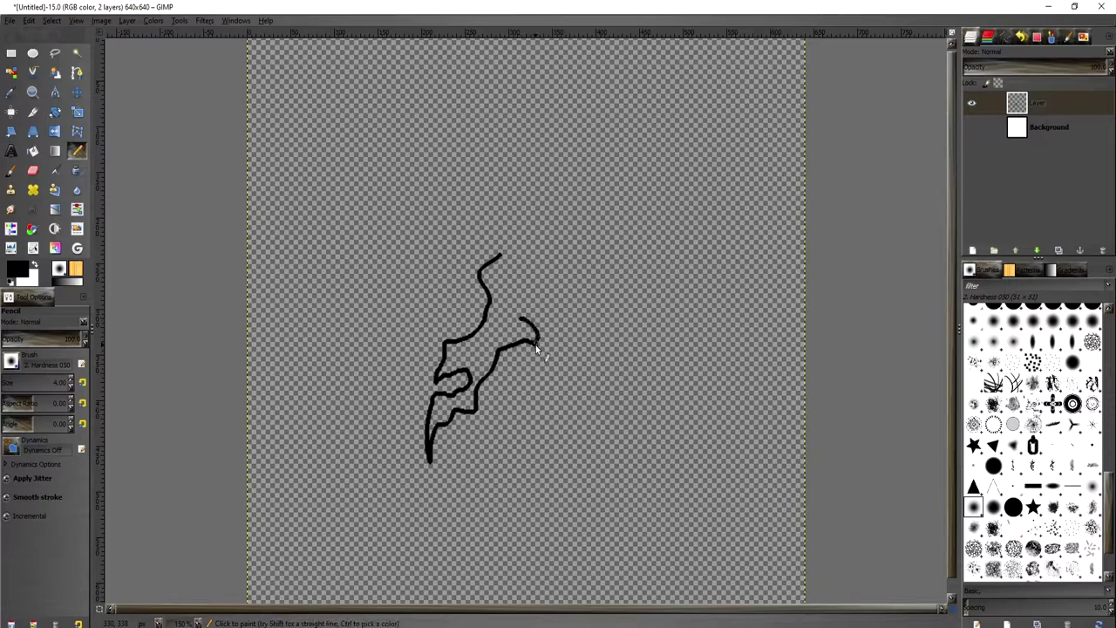
drag(643, 428, 610, 358)
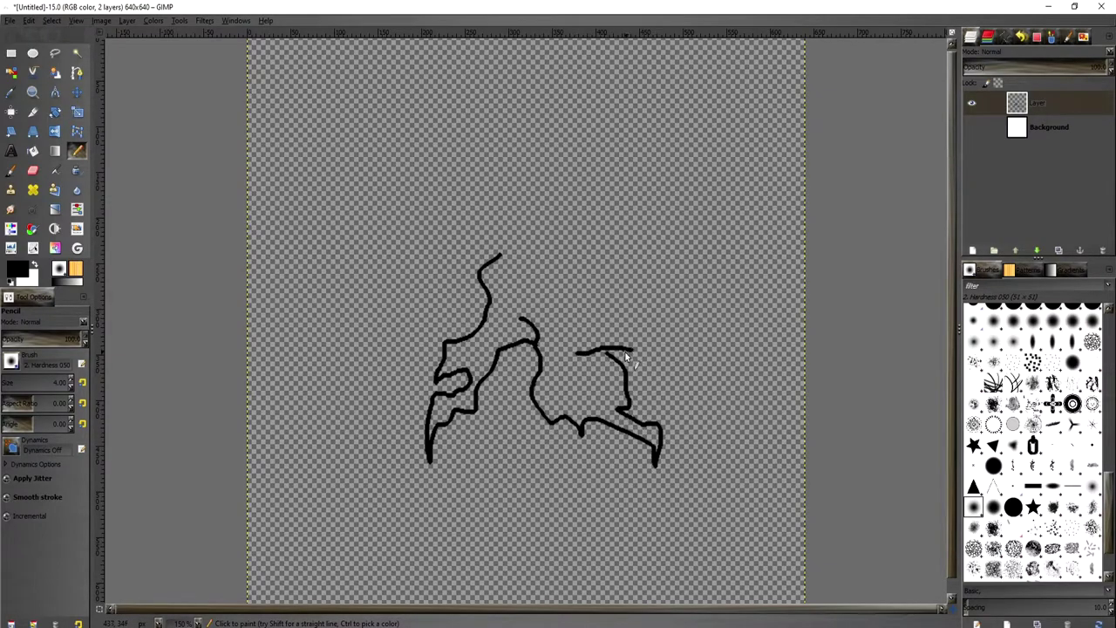
Outline the creature's wavy tail, the thin fin above it, the back and the rounded head with the Pencil.
scroll(625, 356, up, 2)
scroll(634, 349, down, 2)
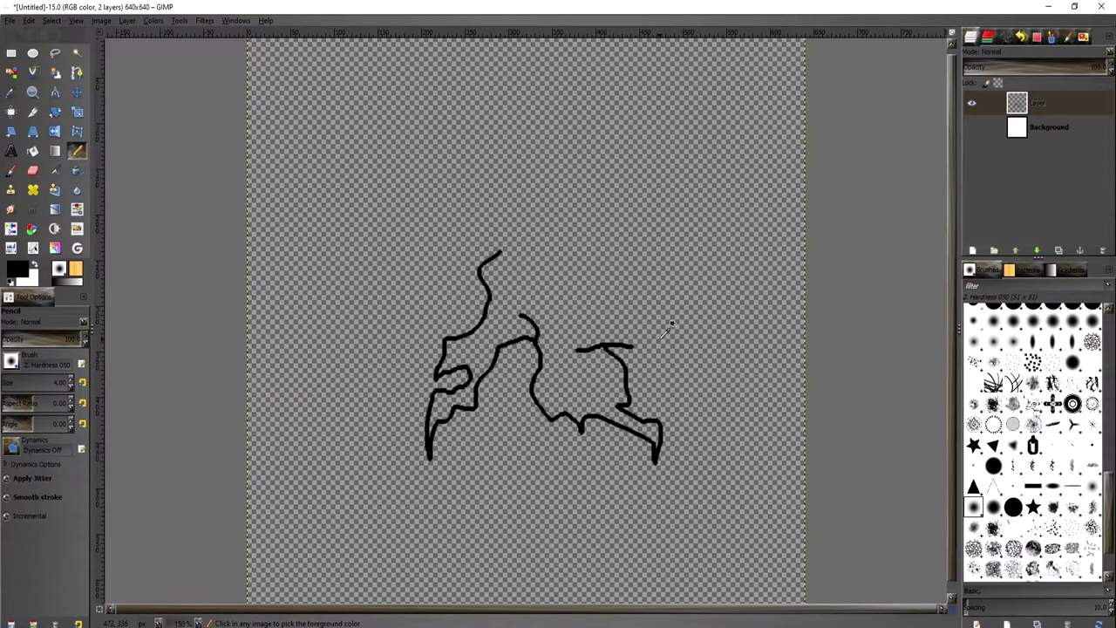
mouse_move(740, 364)
mouse_down()
mouse_move(705, 361)
mouse_move(669, 314)
mouse_move(604, 314)
mouse_up()
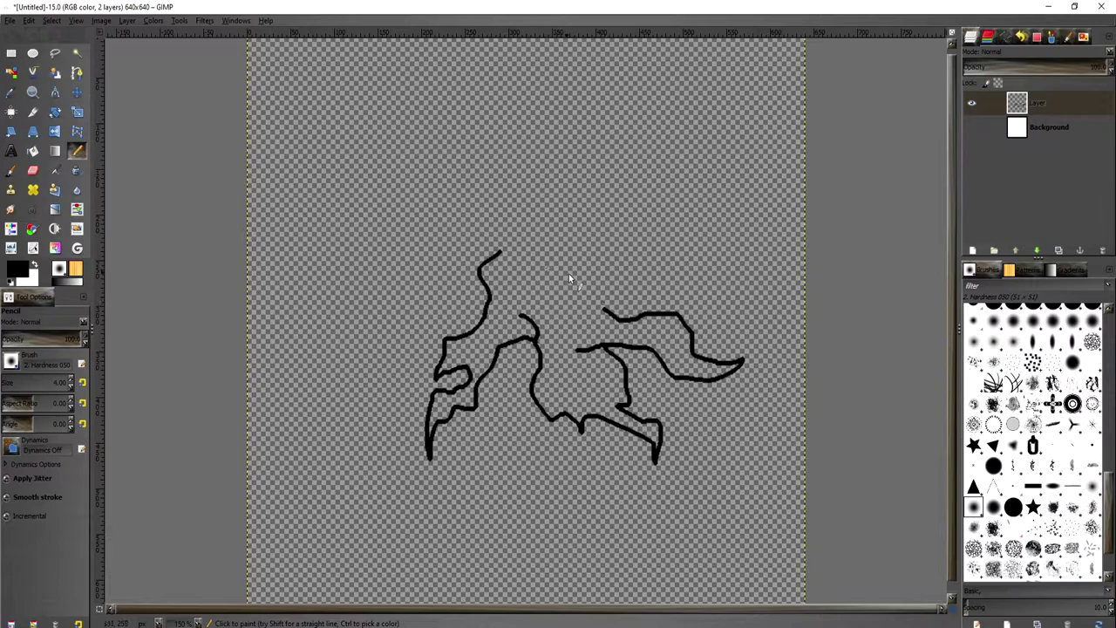
mouse_move(674, 279)
mouse_down()
mouse_move(646, 262)
mouse_move(574, 266)
mouse_up()
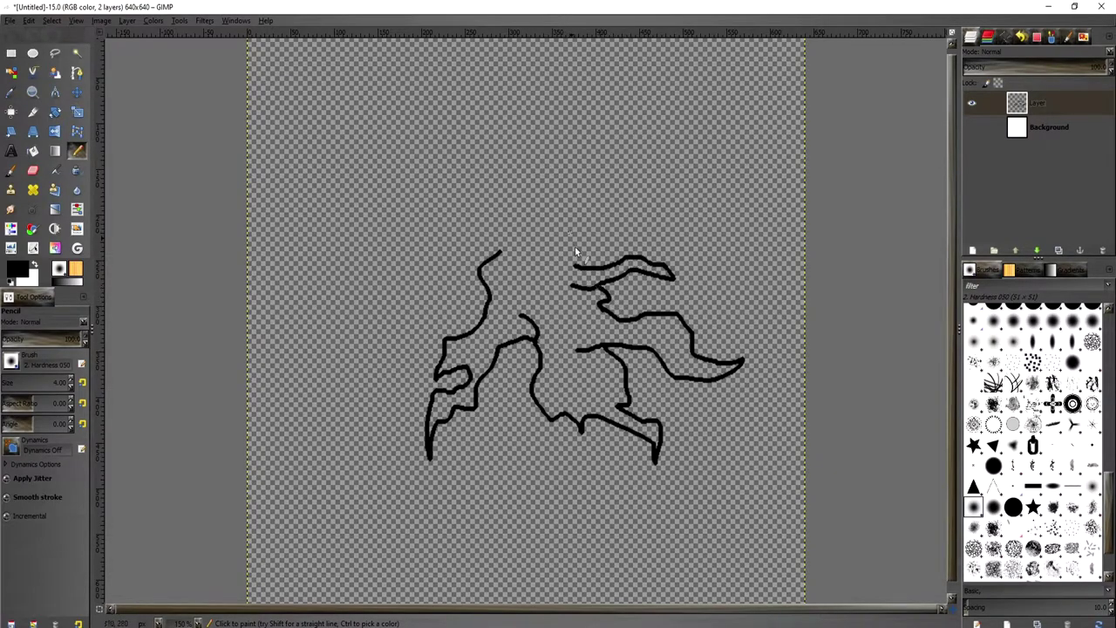
mouse_move(561, 242)
mouse_down()
mouse_move(471, 193)
mouse_move(432, 193)
mouse_move(398, 231)
mouse_up()
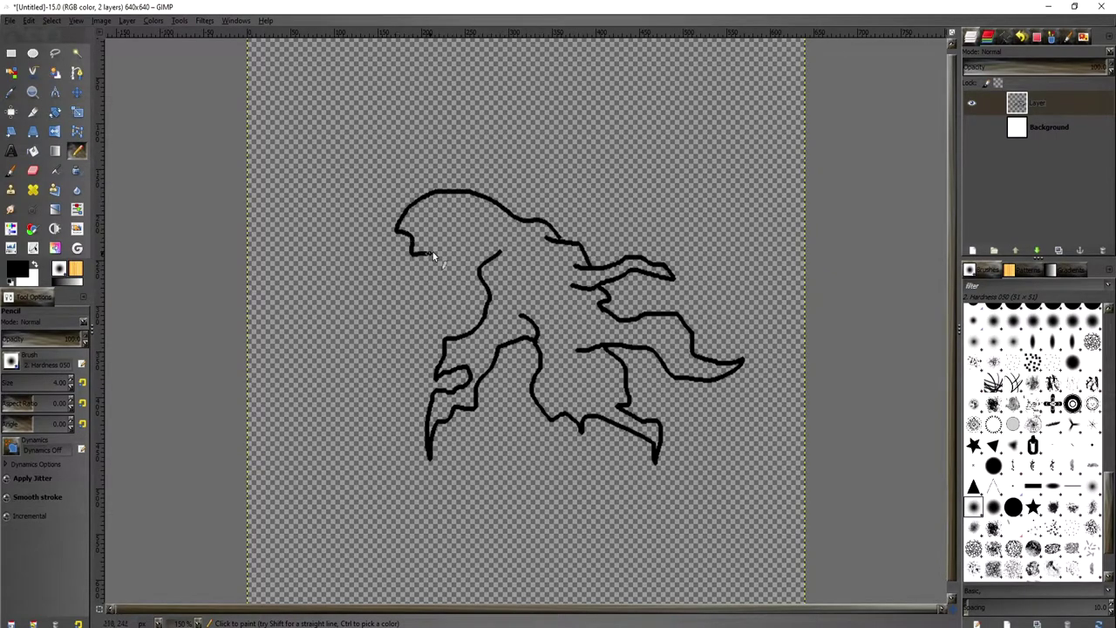
Draw a narrow slanted eye and three short curved gill lines on the creature's head.
scroll(465, 237, up, 3)
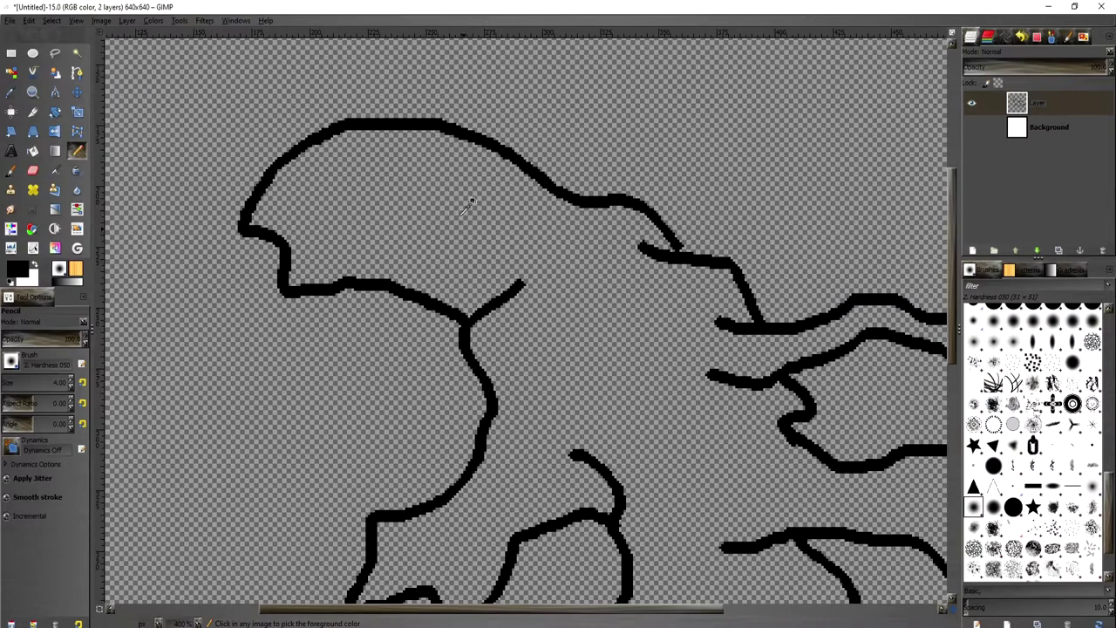
mouse_move(435, 158)
mouse_down()
mouse_move(412, 167)
mouse_move(457, 201)
mouse_move(430, 157)
mouse_up()
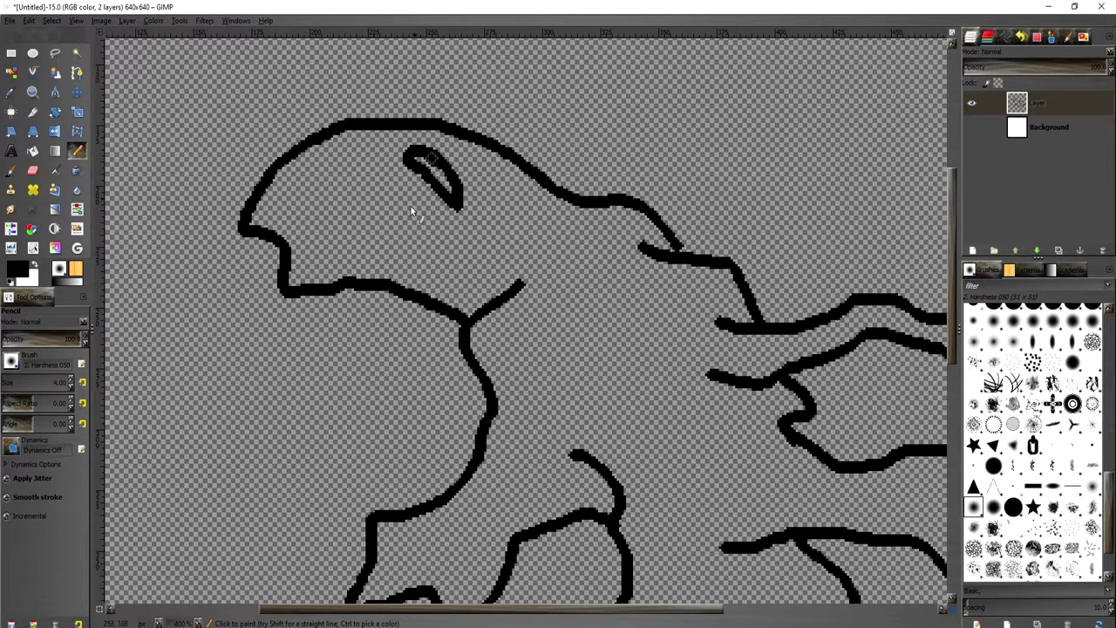
drag(277, 213, 312, 253)
mouse_move(320, 211)
mouse_down()
mouse_move(349, 253)
mouse_move(387, 247)
mouse_up()
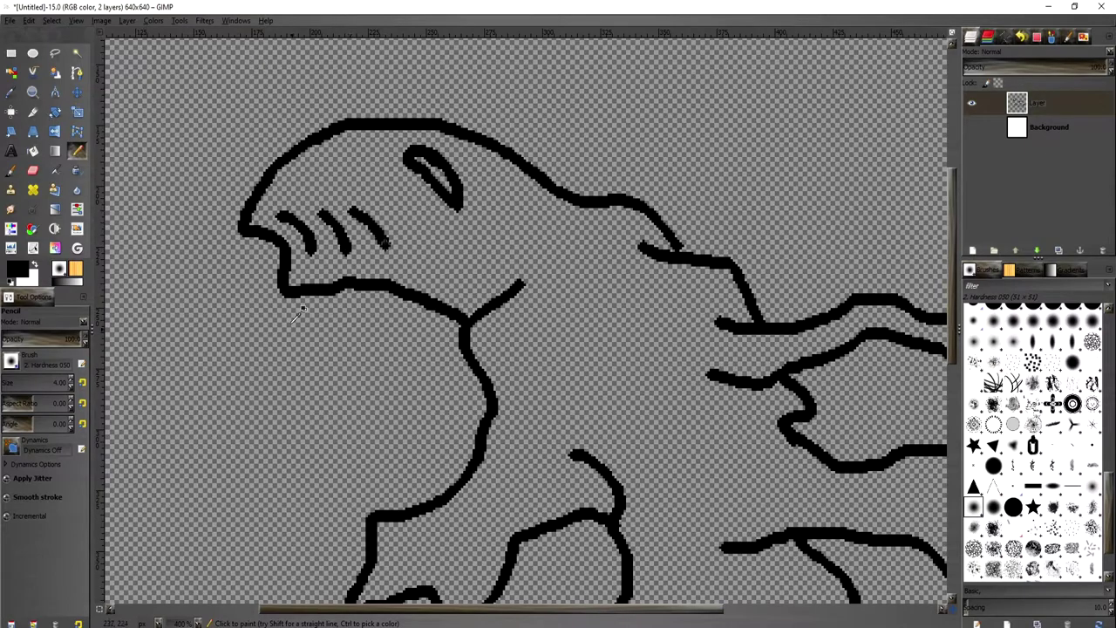
Draw a long tongue with a rounded tip out of the creature's mouth and add four small dots inside it.
scroll(301, 318, down, 4)
scroll(331, 301, up, 3)
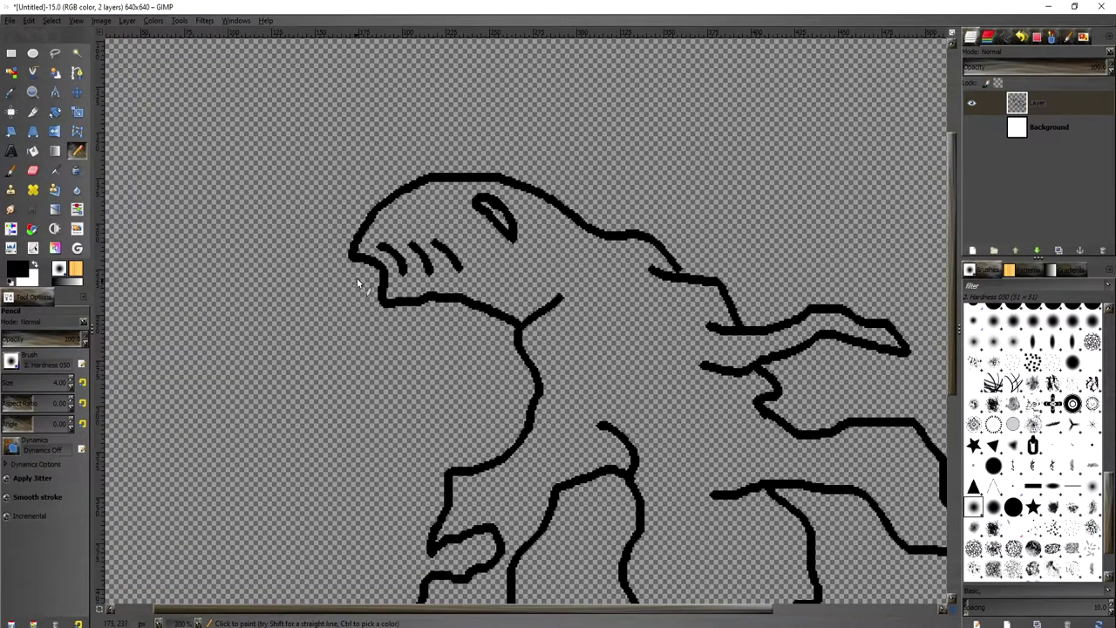
mouse_move(375, 269)
mouse_down()
mouse_move(245, 361)
mouse_move(254, 383)
mouse_move(278, 362)
mouse_up()
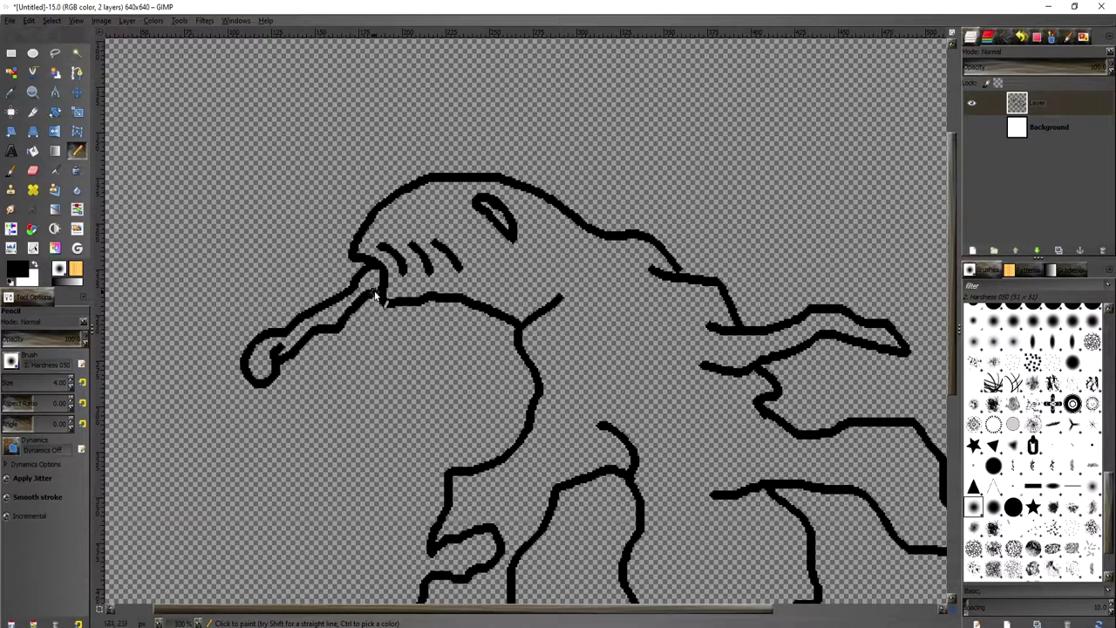
scroll(290, 365, up, 4)
click(194, 315)
click(192, 375)
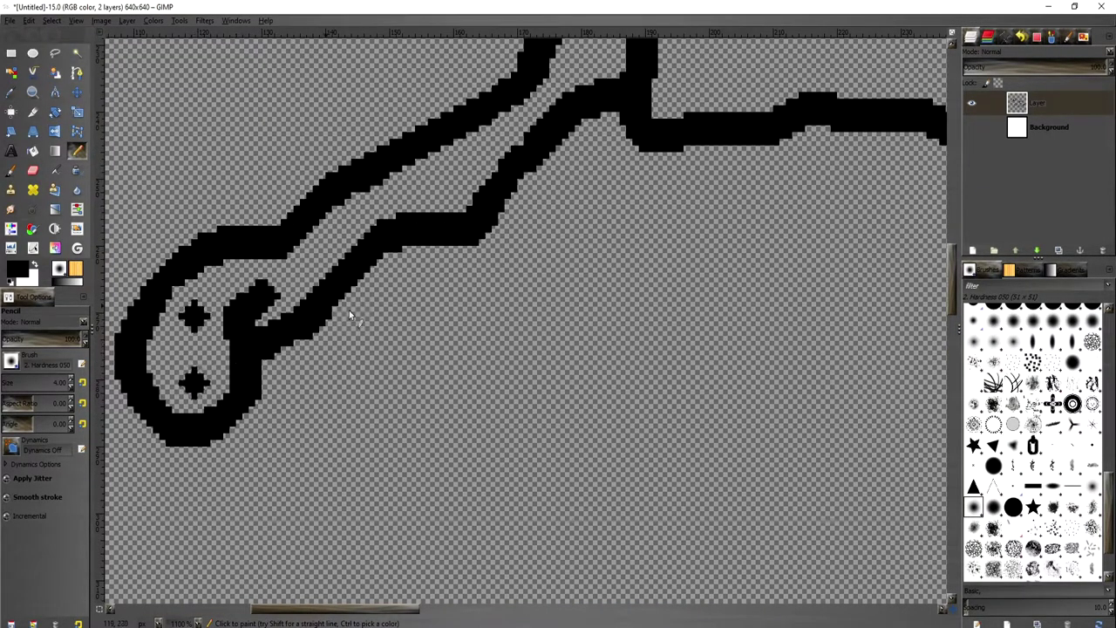
scroll(353, 316, down, 7)
scroll(424, 316, up, 6)
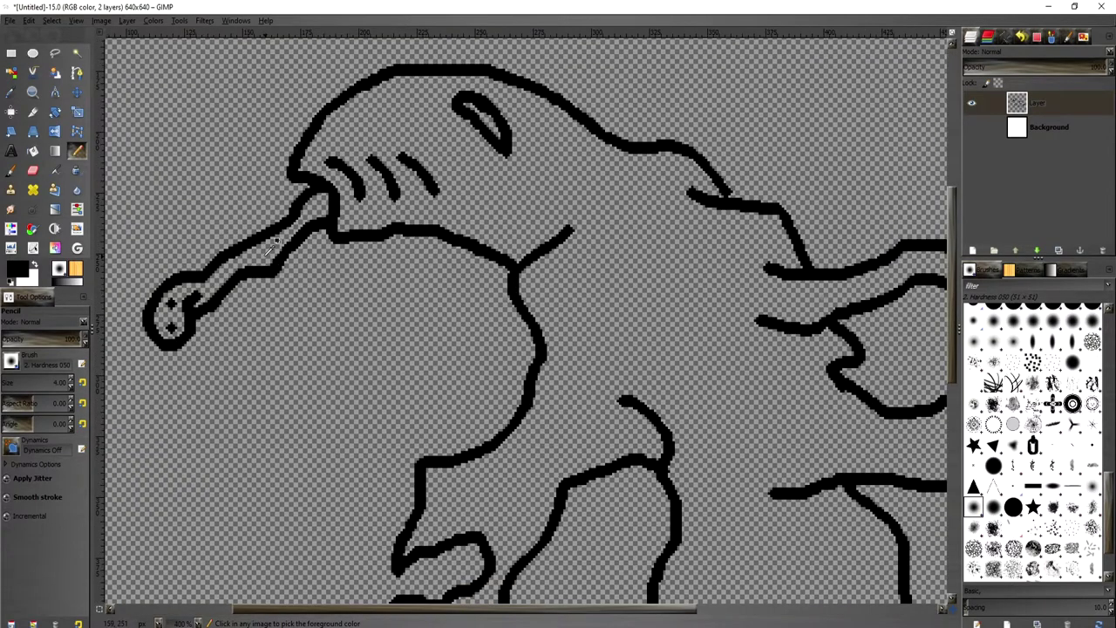
click(419, 123)
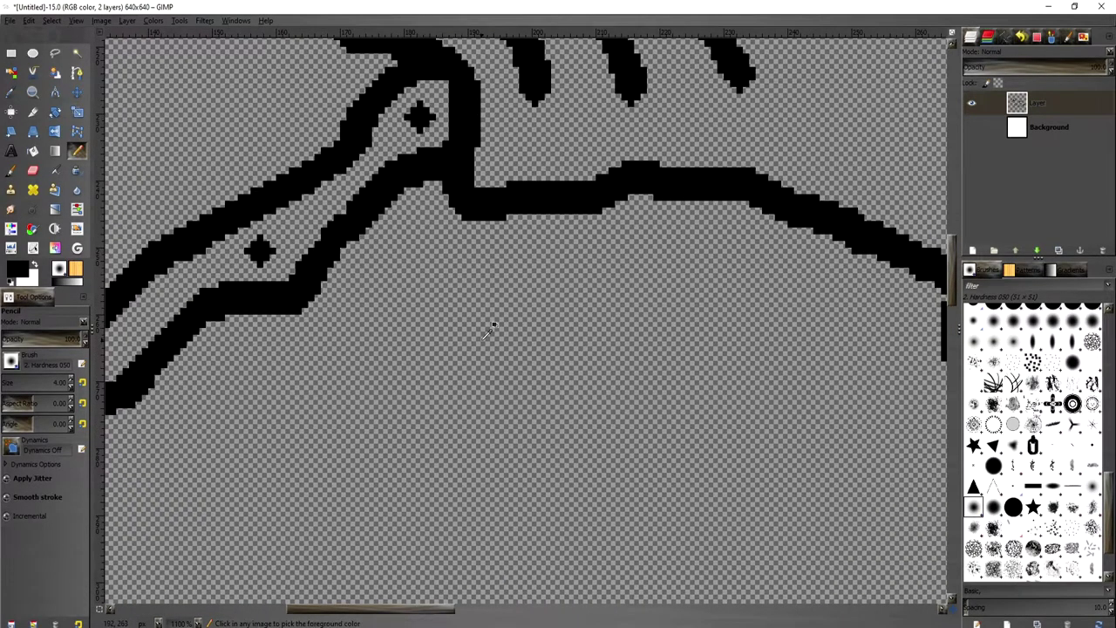
Add three short curved strokes and three small oval spots to the creature's body.
scroll(491, 324, down, 7)
scroll(491, 299, up, 1)
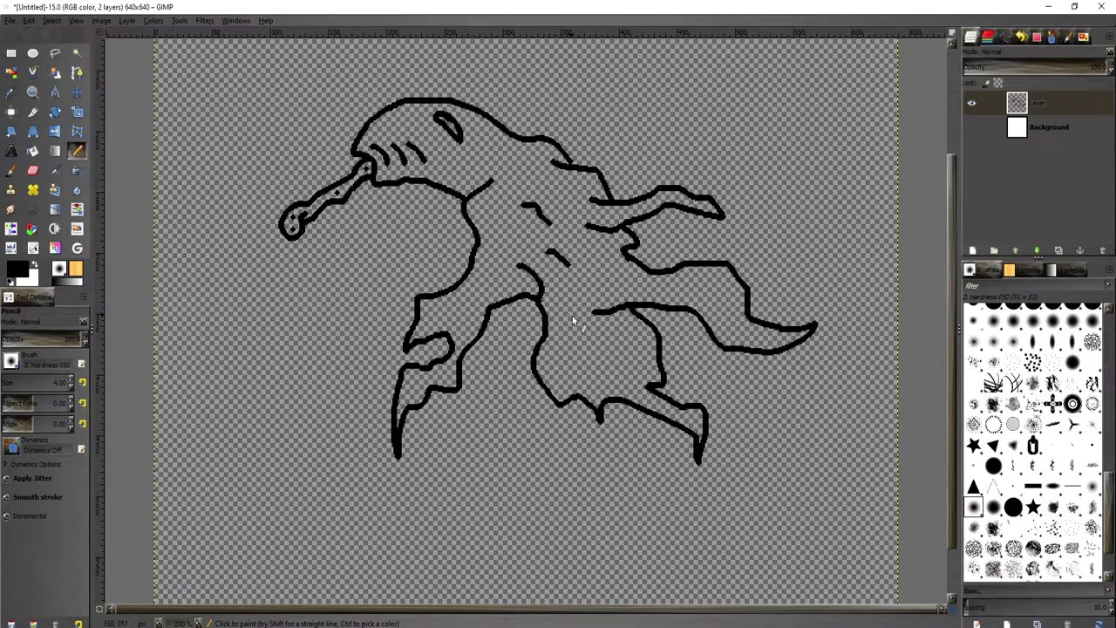
scroll(522, 258, up, 3)
drag(471, 229, 481, 232)
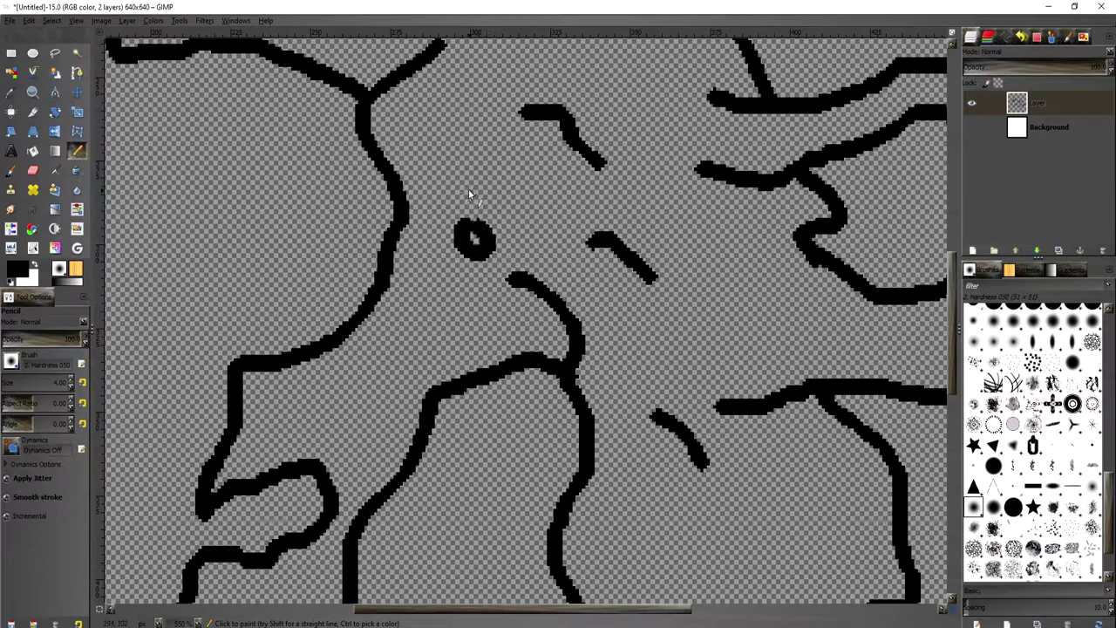
scroll(468, 194, down, 2)
mouse_move(582, 162)
mouse_down()
mouse_move(601, 179)
mouse_move(588, 166)
mouse_up()
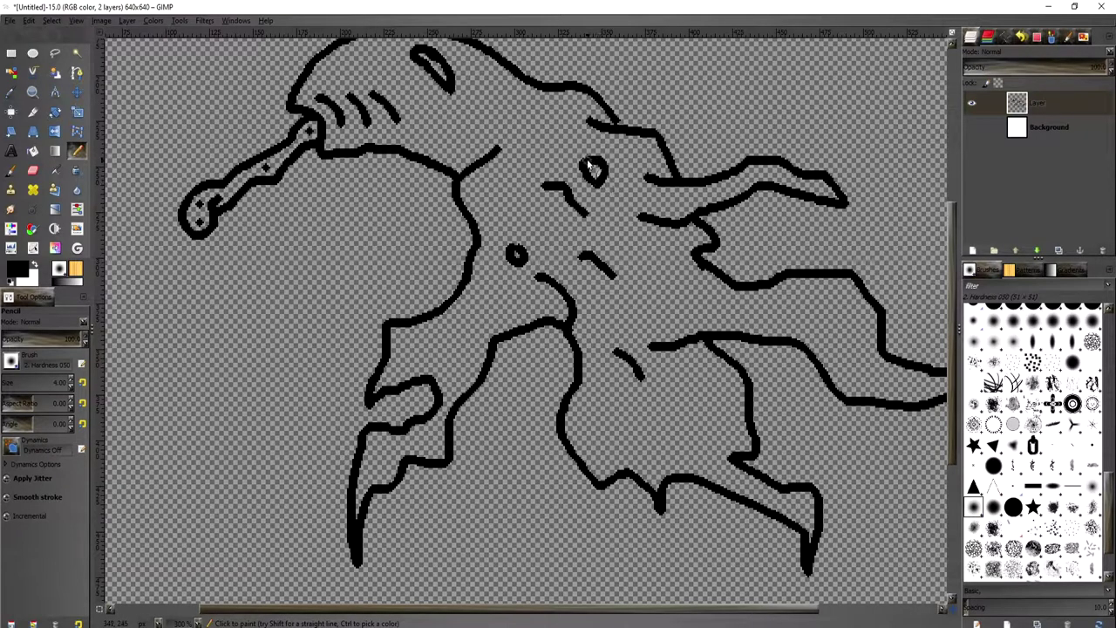
drag(641, 288, 647, 281)
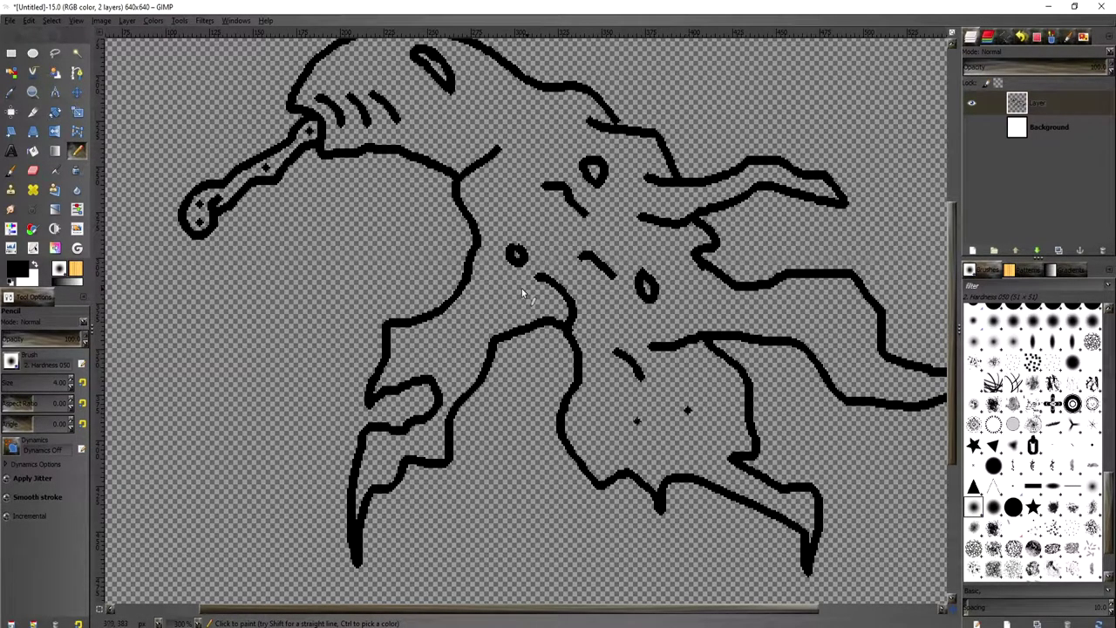
Scatter small Pencil dots over the creature's body, legs and tail.
click(449, 362)
click(715, 385)
click(591, 415)
click(659, 444)
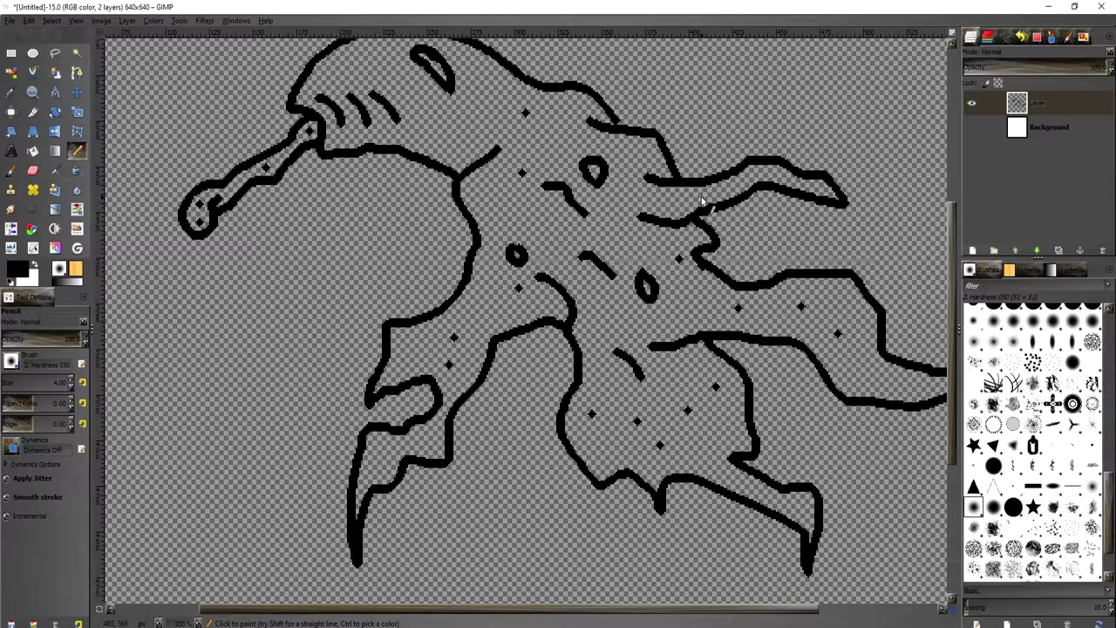
Draw a large and a small round bubble outline above the creature's head.
scroll(416, 307, down, 3)
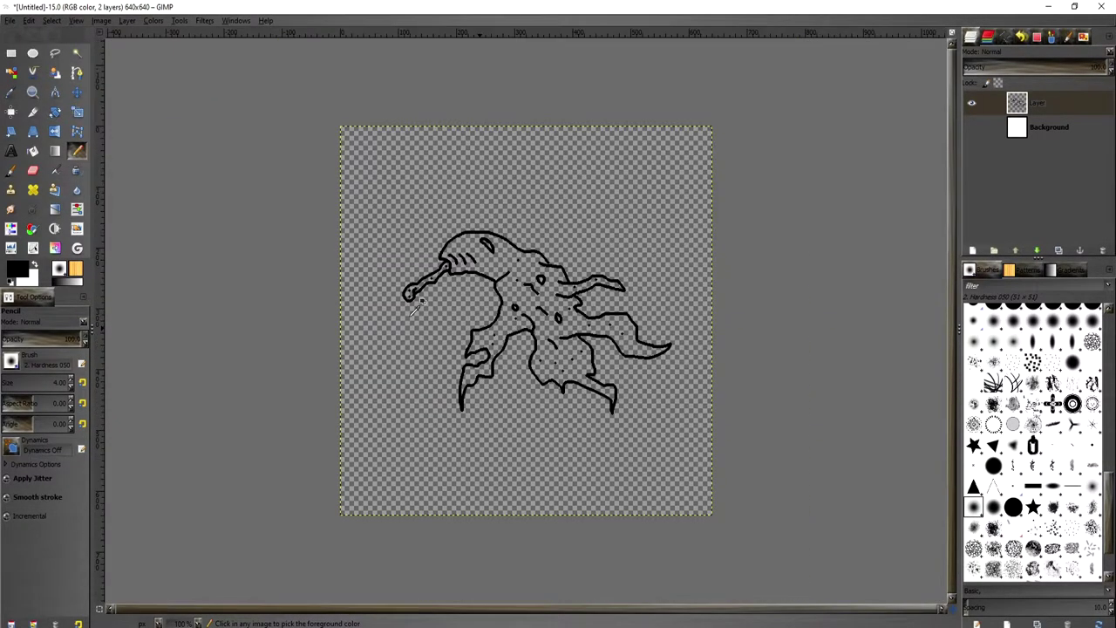
scroll(412, 312, up, 2)
scroll(418, 340, down, 2)
scroll(526, 166, up, 2)
mouse_move(406, 153)
mouse_down()
mouse_move(441, 143)
mouse_move(415, 120)
mouse_up()
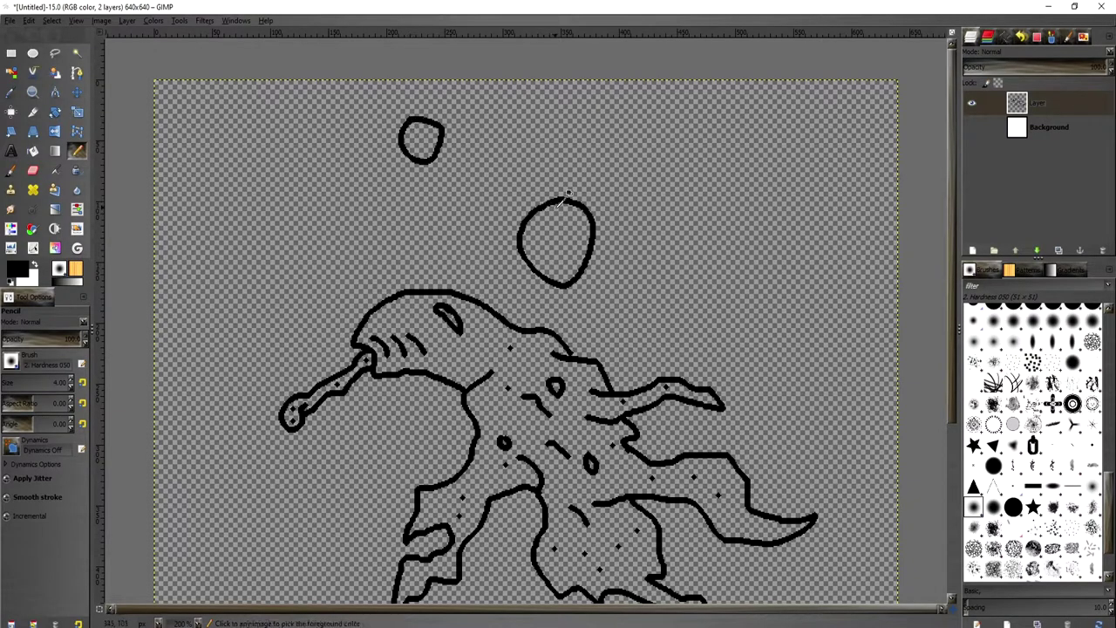
Draw a small highlight shape inside the upper part of each of the two bubbles.
scroll(557, 213, up, 2)
mouse_move(558, 213)
mouse_down()
mouse_move(563, 268)
mouse_move(569, 225)
mouse_up()
scroll(311, 64, down, 1)
scroll(310, 65, up, 2)
drag(951, 144, 949, 122)
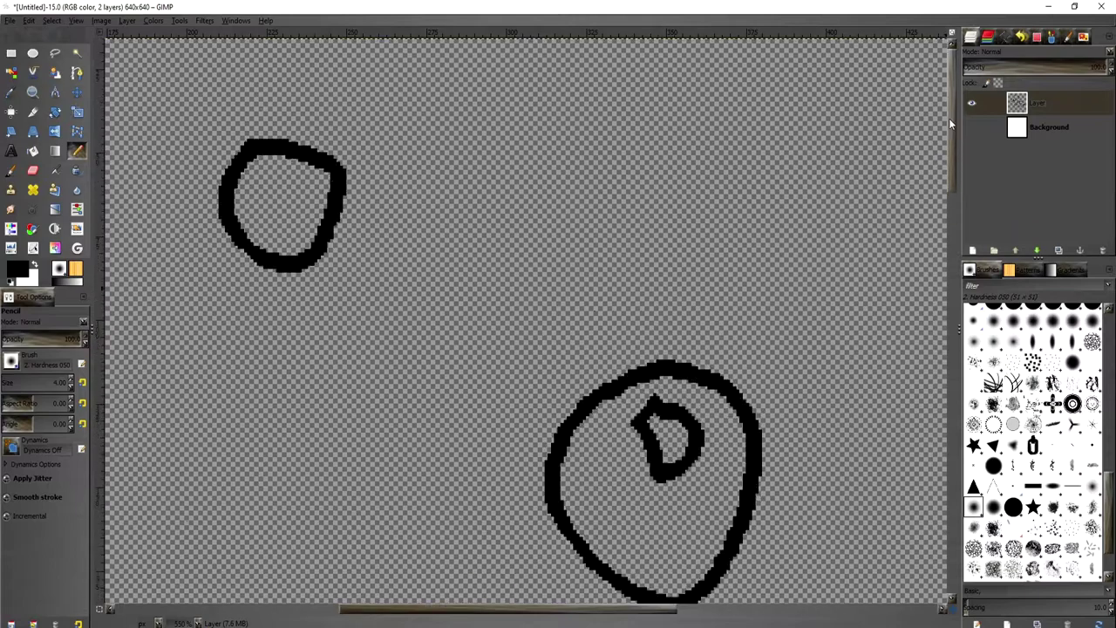
drag(276, 191, 301, 201)
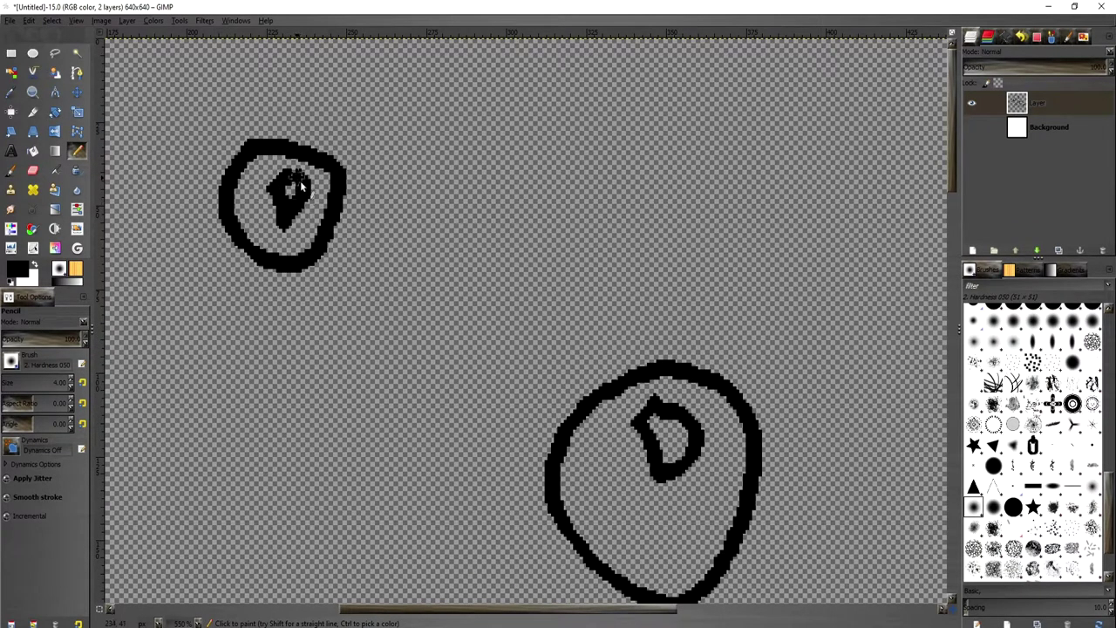
Draw three wavy diagonal lines below the creature's tail and a small jagged, dotted shape near the canvas's lower-left corner.
scroll(523, 314, down, 4)
scroll(600, 297, down, 1)
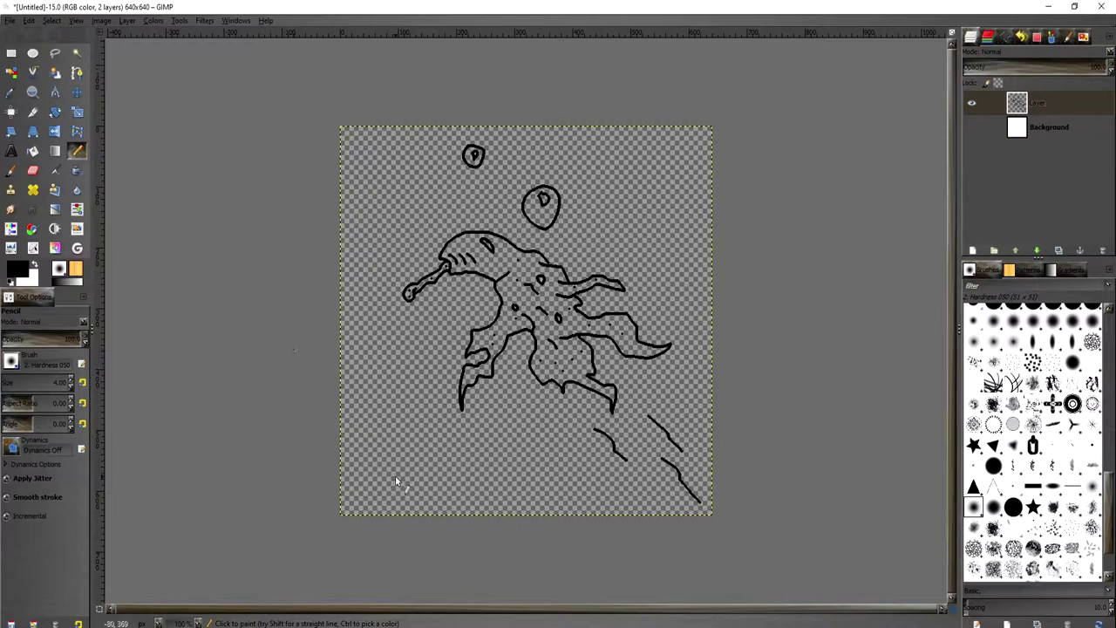
scroll(361, 495, up, 7)
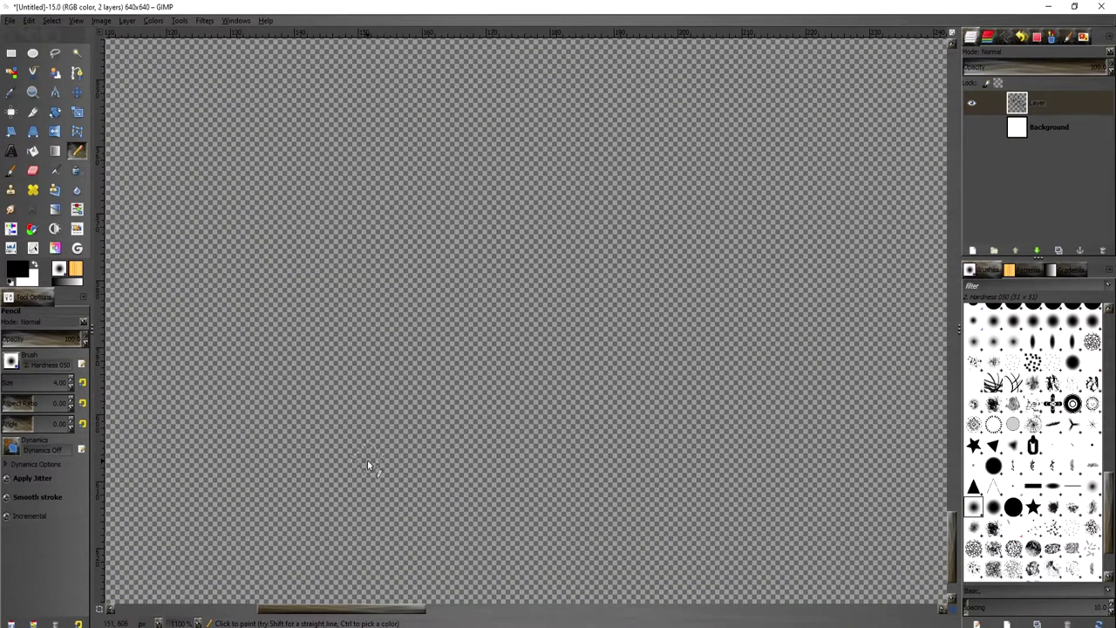
mouse_move(367, 460)
mouse_down()
mouse_move(508, 491)
mouse_move(517, 505)
mouse_move(427, 523)
mouse_move(437, 510)
mouse_move(402, 545)
mouse_move(386, 507)
mouse_move(422, 435)
mouse_move(381, 430)
mouse_move(376, 459)
mouse_move(359, 460)
mouse_move(281, 419)
mouse_move(265, 434)
mouse_move(279, 461)
mouse_move(250, 469)
mouse_move(222, 434)
mouse_move(192, 427)
mouse_move(200, 526)
mouse_move(220, 506)
mouse_move(272, 523)
mouse_move(372, 508)
mouse_up()
scroll(518, 505, down, 2)
click(362, 492)
ctrl+scroll(519, 371, down, 5)
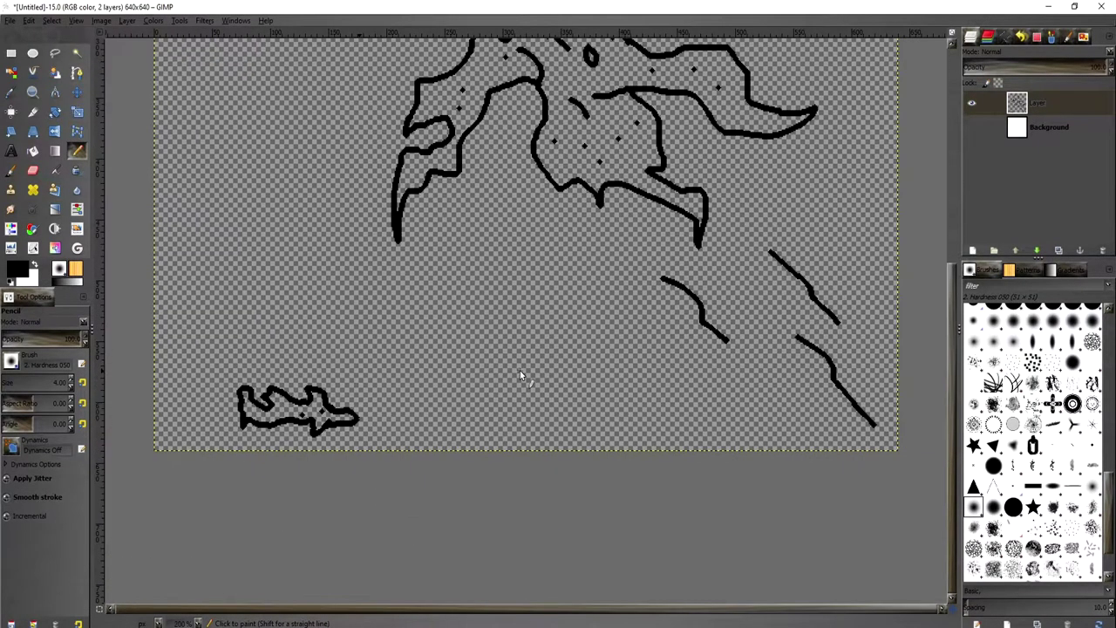
Change the foreground colour to light blue and bucket-fill the creature's body with it.
ctrl+scroll(520, 370, up, 2)
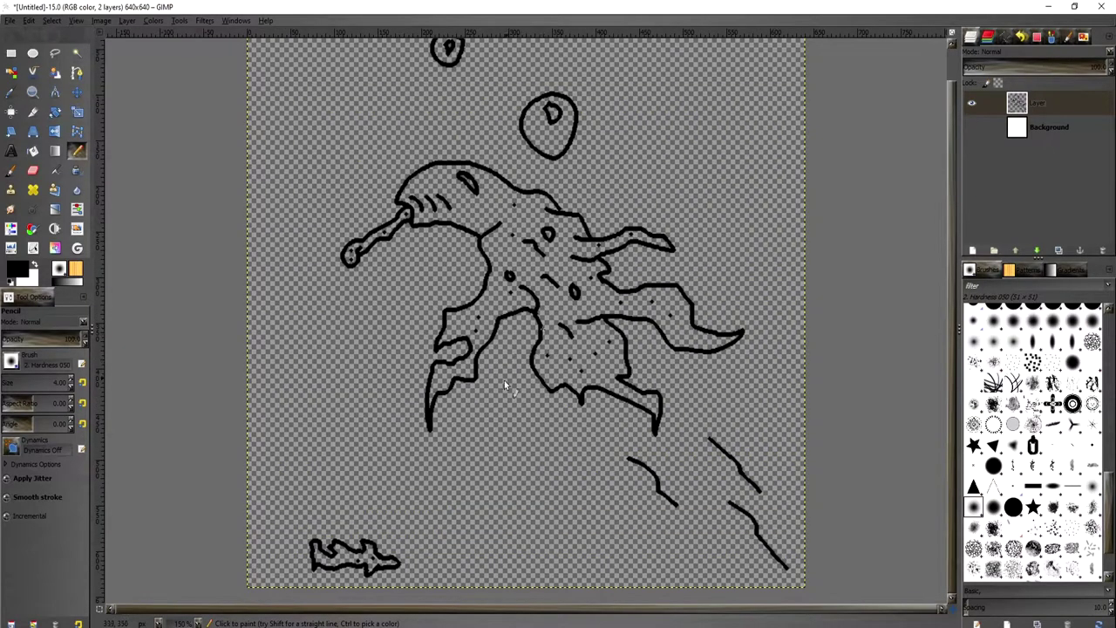
click(16, 270)
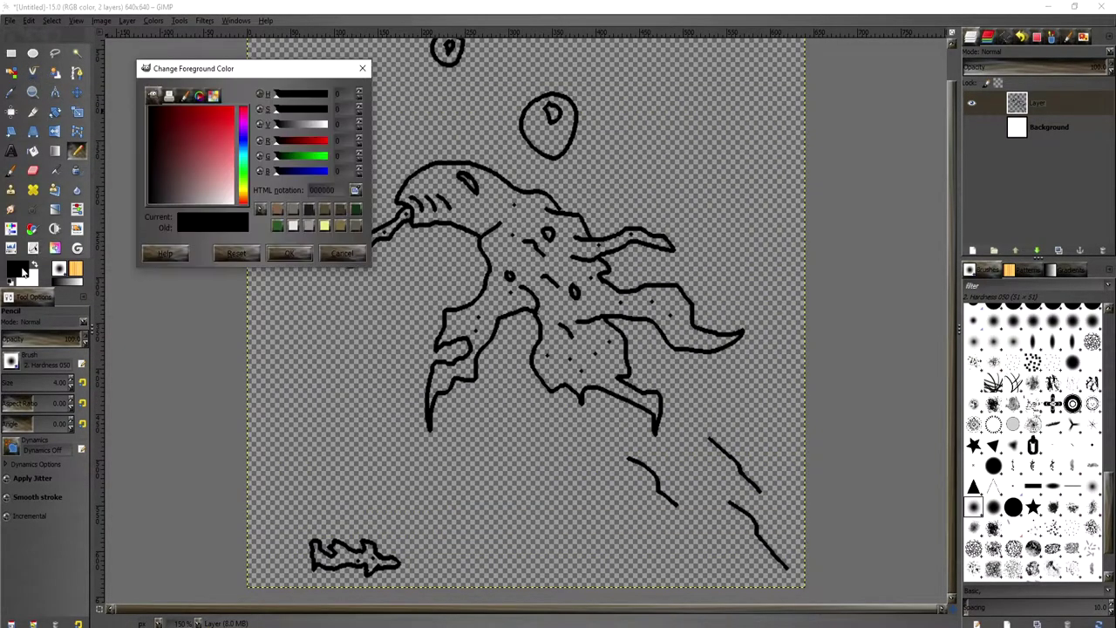
click(243, 162)
click(220, 138)
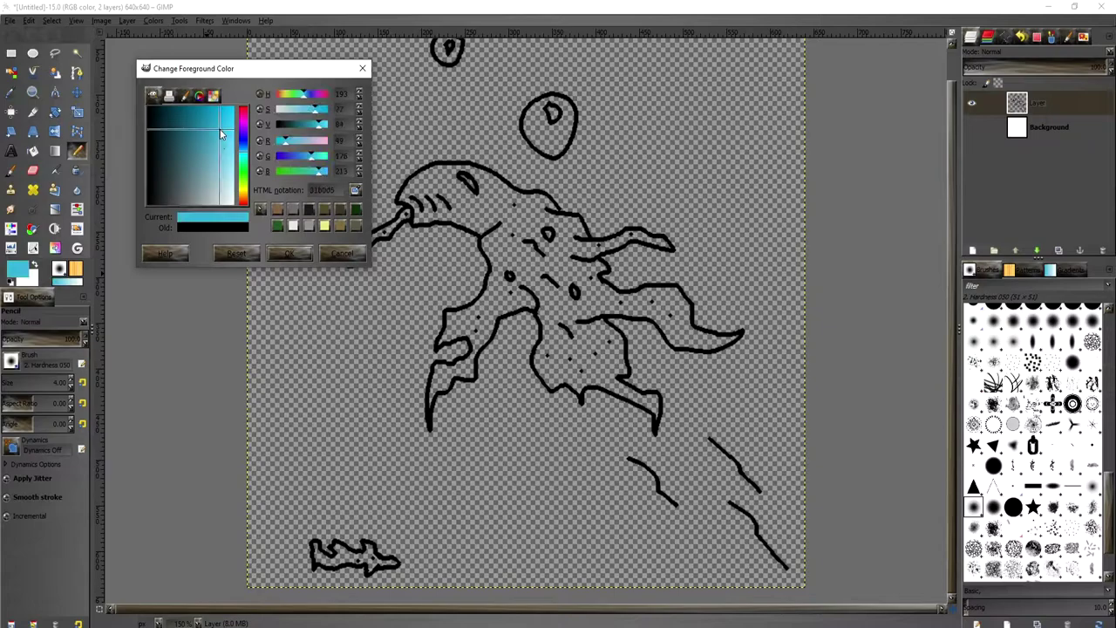
click(289, 253)
click(33, 150)
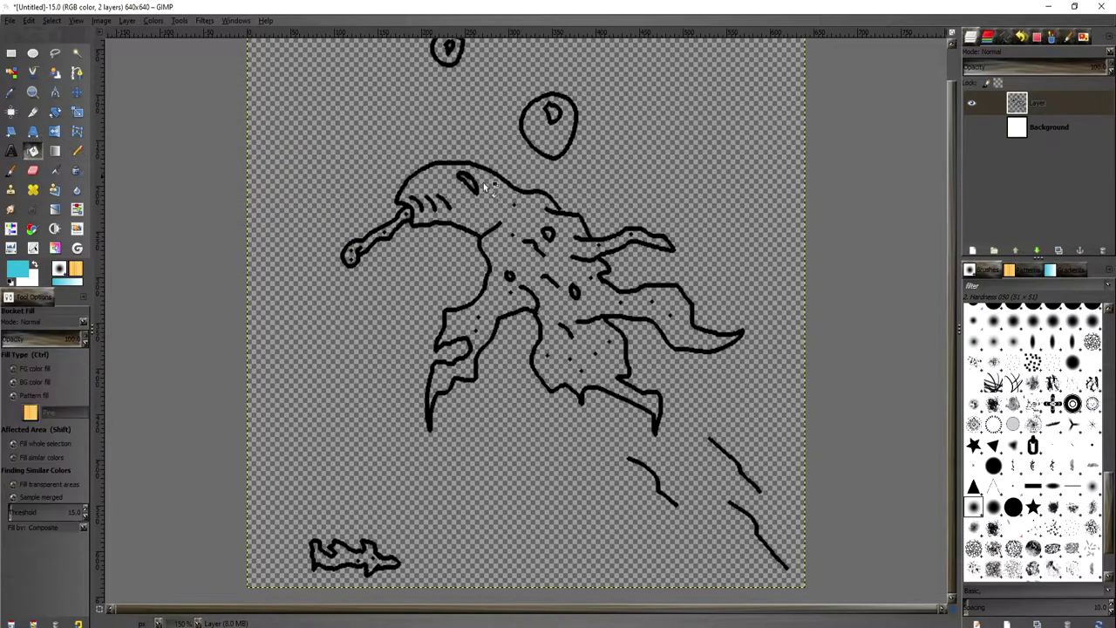
click(498, 213)
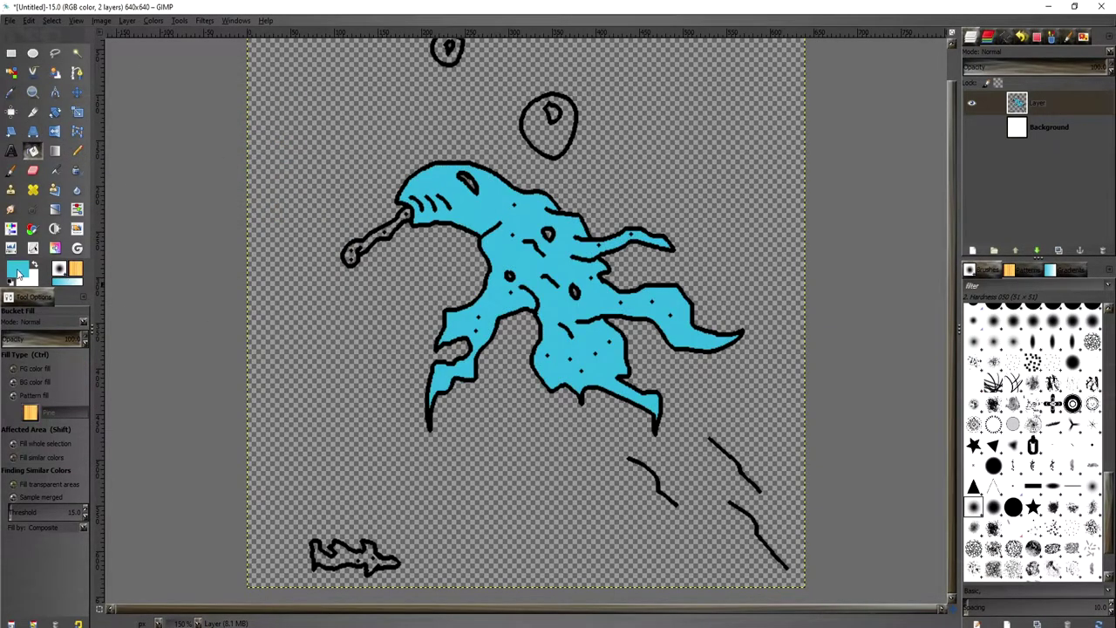
Change the foreground colour to red and bucket-fill the creature's tongue.
click(19, 271)
click(244, 197)
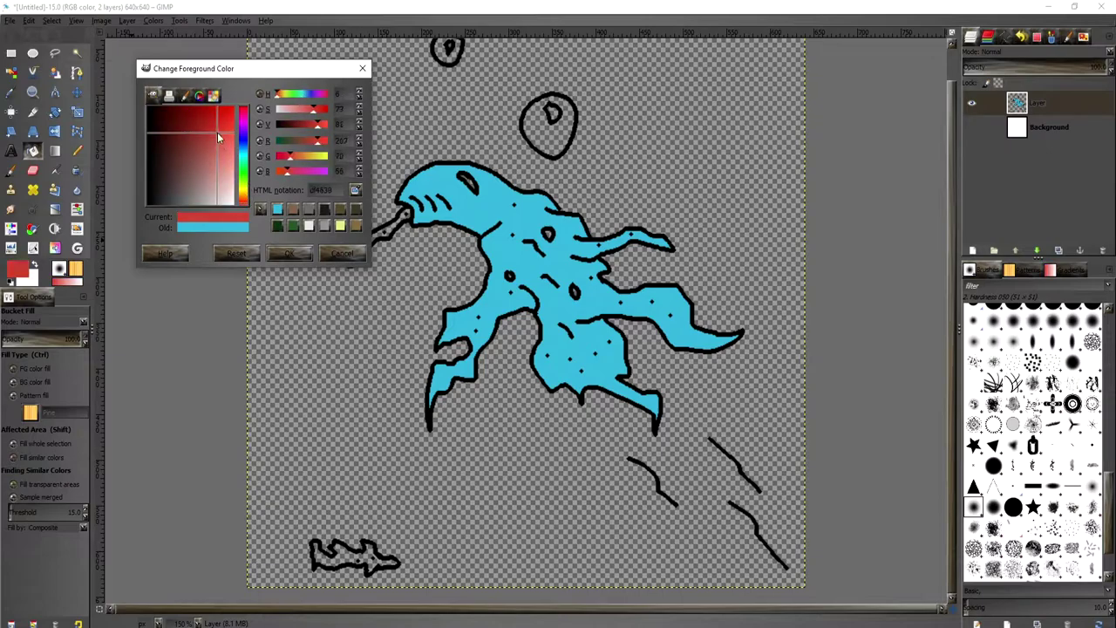
click(289, 253)
click(369, 247)
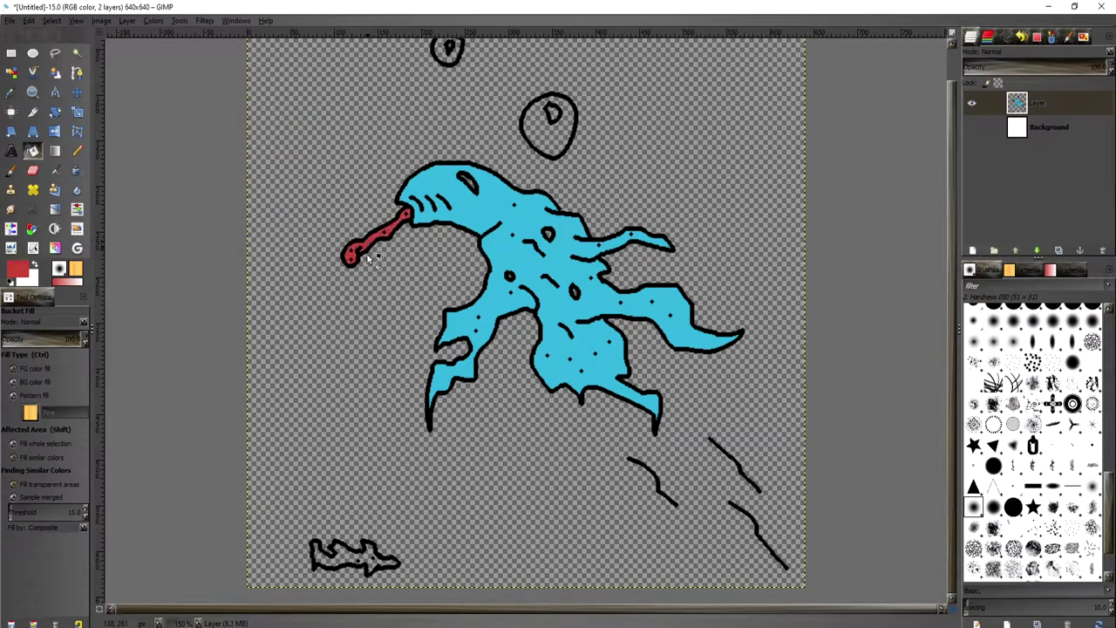
Change the foreground colour to medium blue 3967db and bucket-fill the transparent area around the creature with it.
click(18, 273)
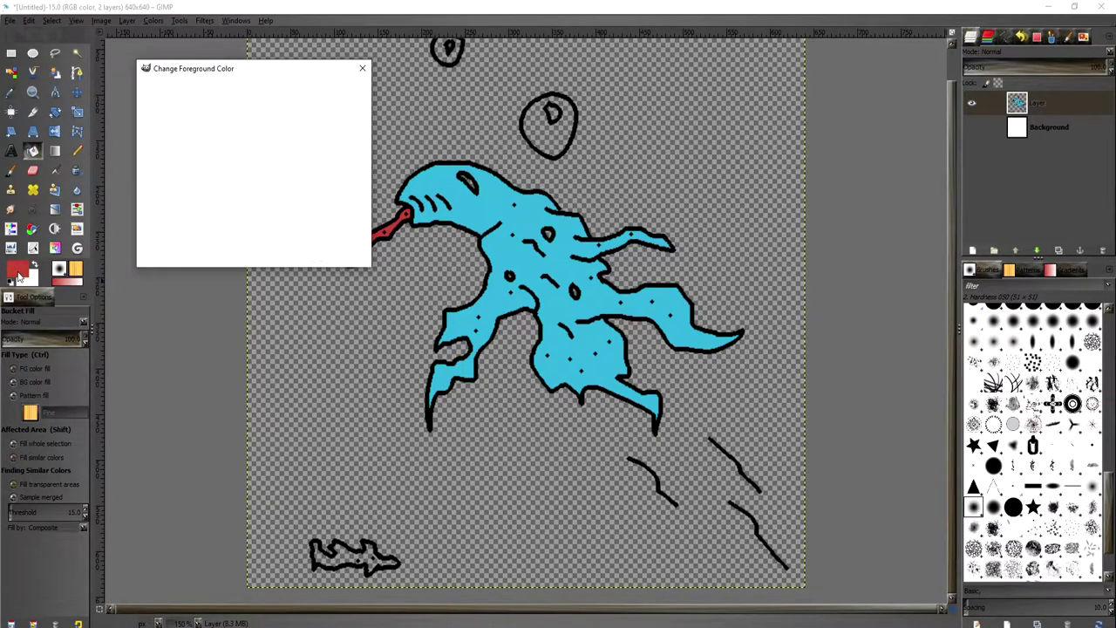
click(243, 146)
click(222, 136)
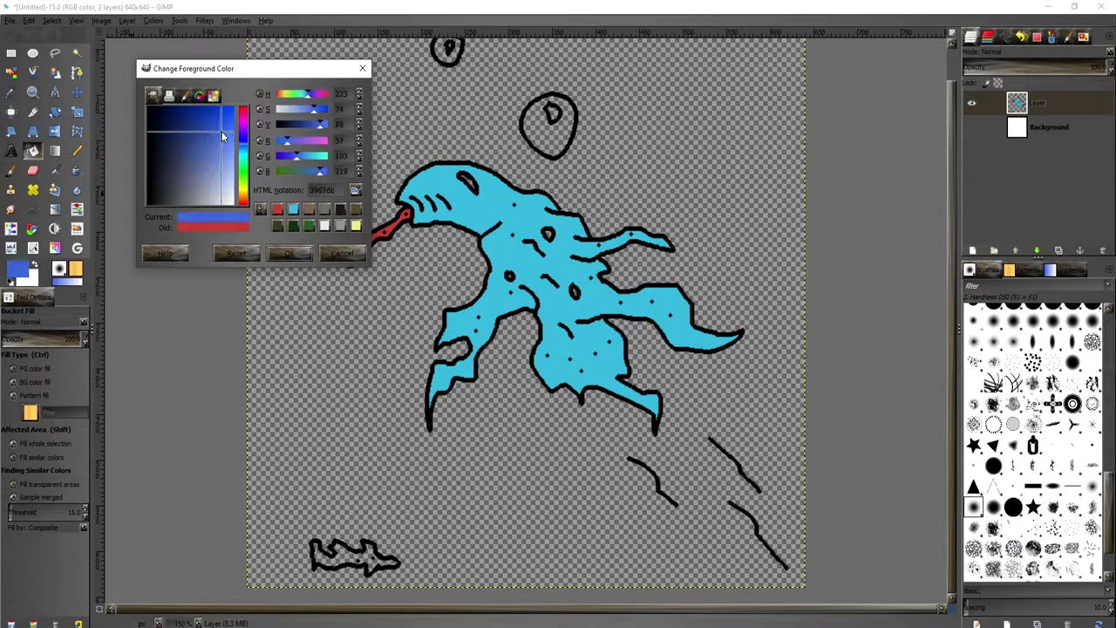
click(291, 253)
click(306, 190)
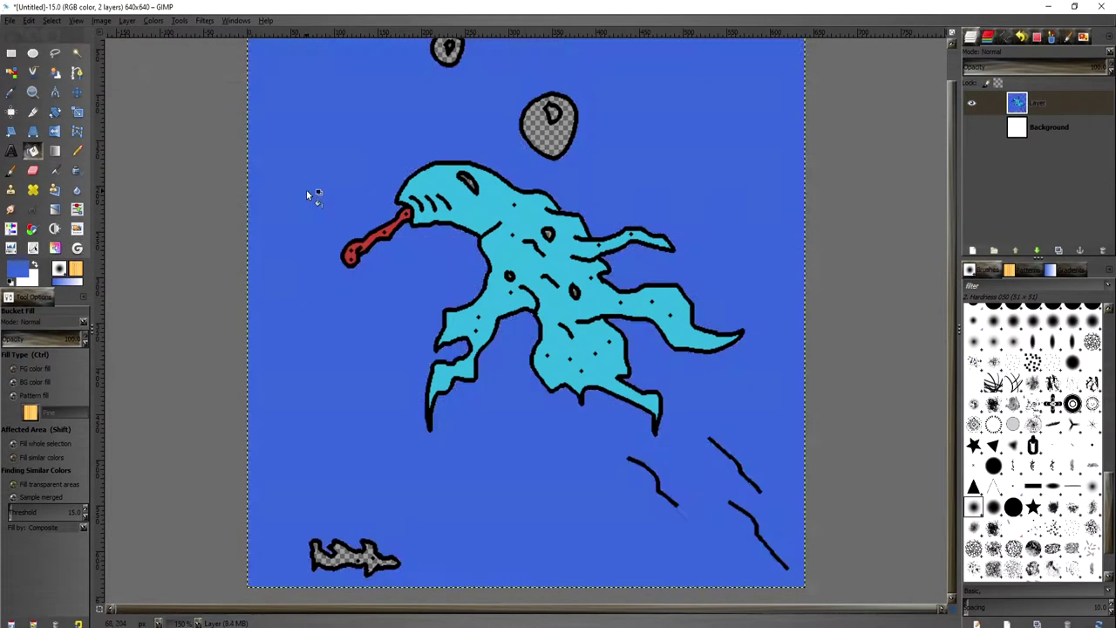
Set dark blue 1d3166 as foreground with the medium blue as background colour, and fuzzy-select the blue water area.
click(24, 273)
click(243, 147)
click(181, 134)
click(288, 253)
click(77, 53)
click(192, 118)
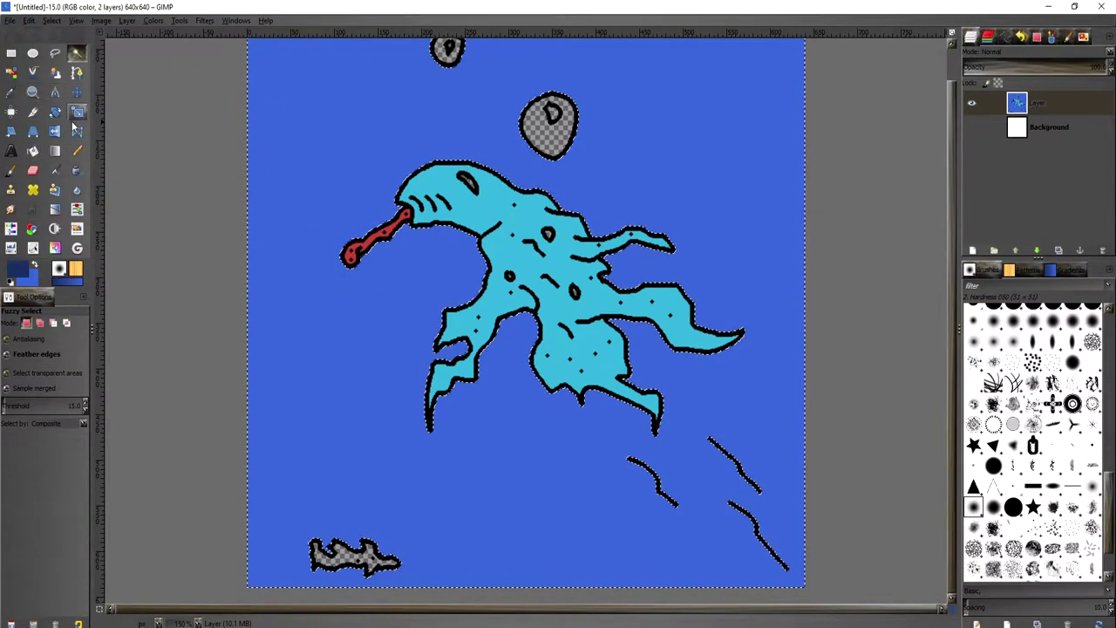
Blend a vertical linear gradient across the selected water, dark blue below to medium blue above, and clear the selection.
click(56, 150)
drag(328, 181, 359, 76)
key(1)
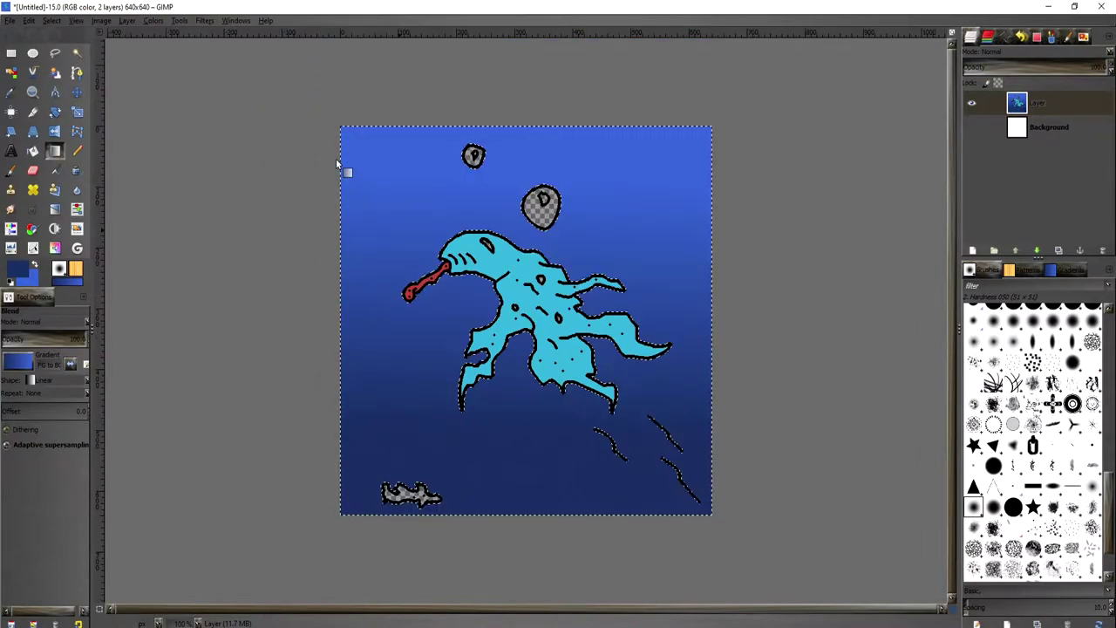
drag(358, 515, 359, 146)
drag(379, 380, 379, 170)
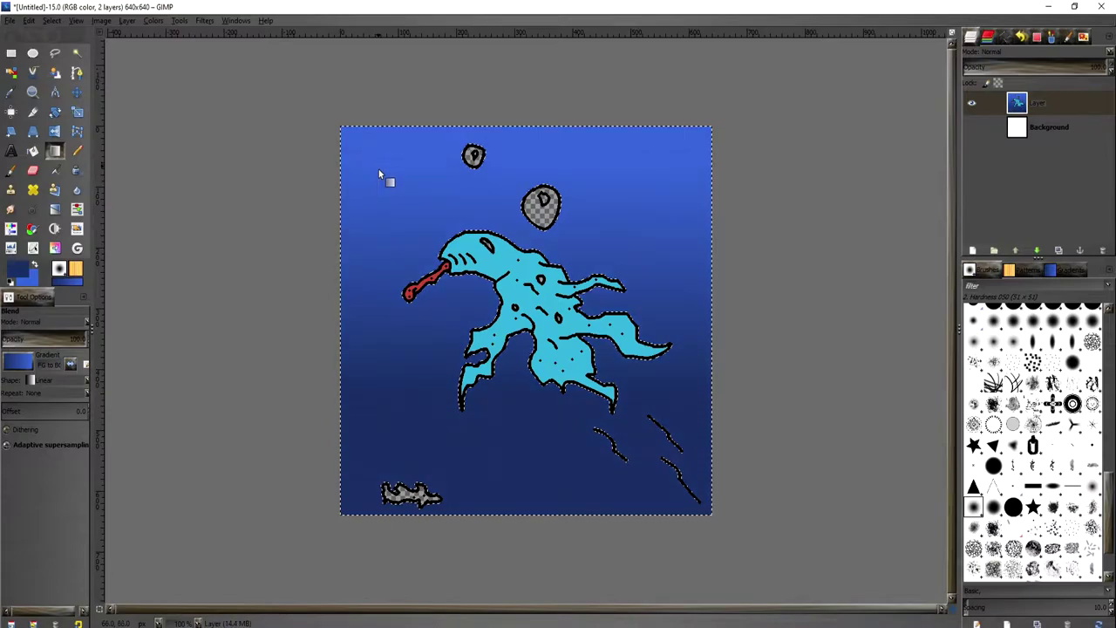
click(49, 20)
click(65, 50)
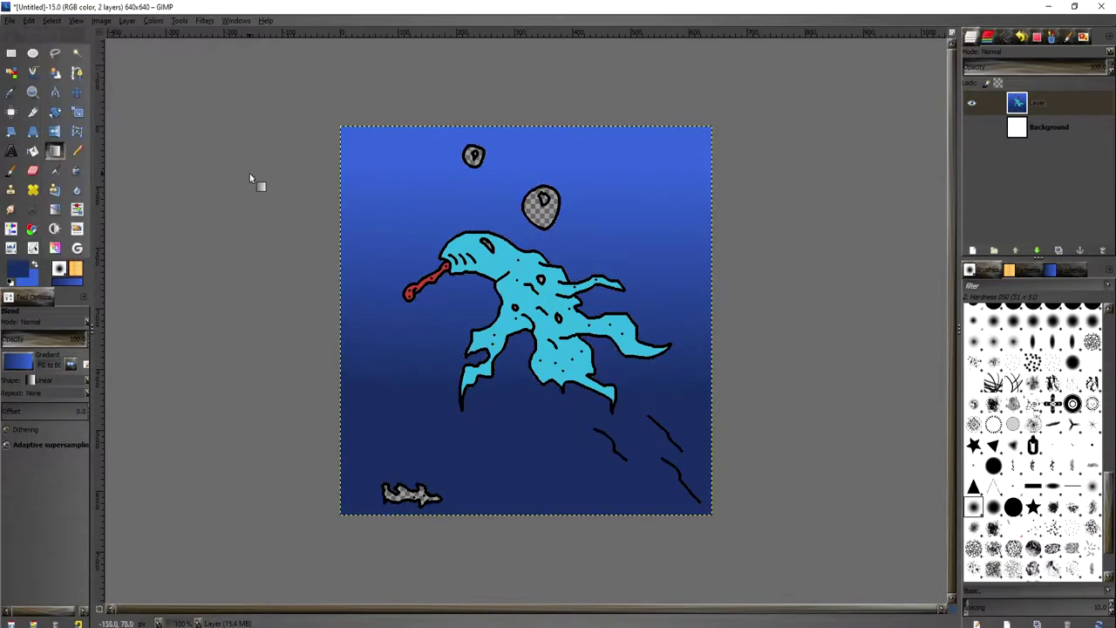
Change the foreground colour to pale blue and bucket-fill the bodies of both bubbles.
key(plus)
click(19, 272)
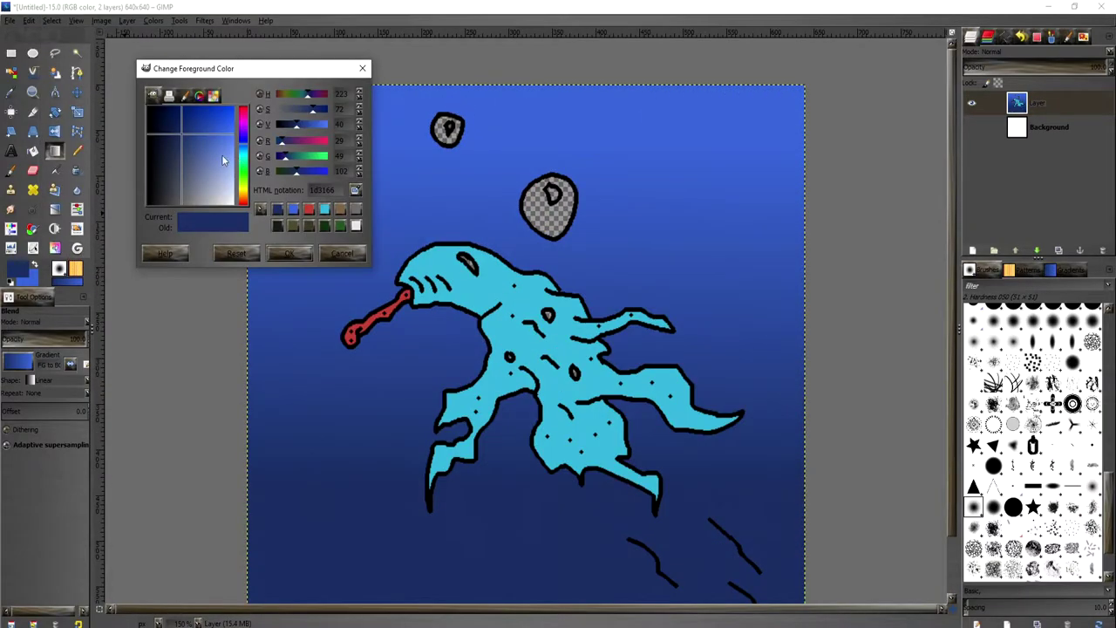
drag(225, 160, 217, 170)
click(290, 253)
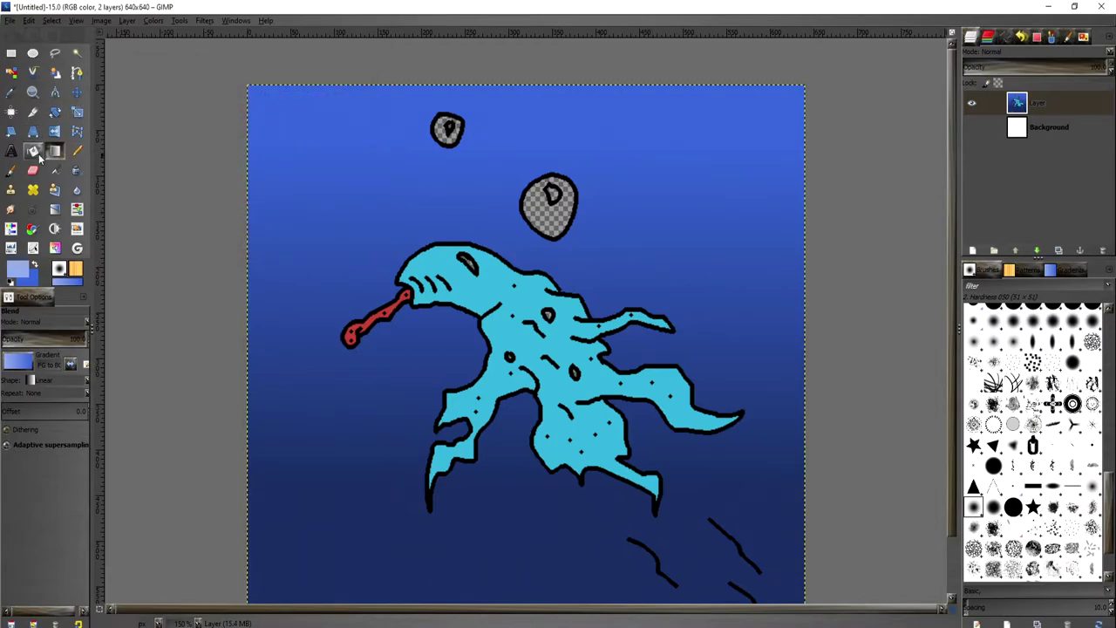
click(32, 150)
click(440, 135)
click(545, 213)
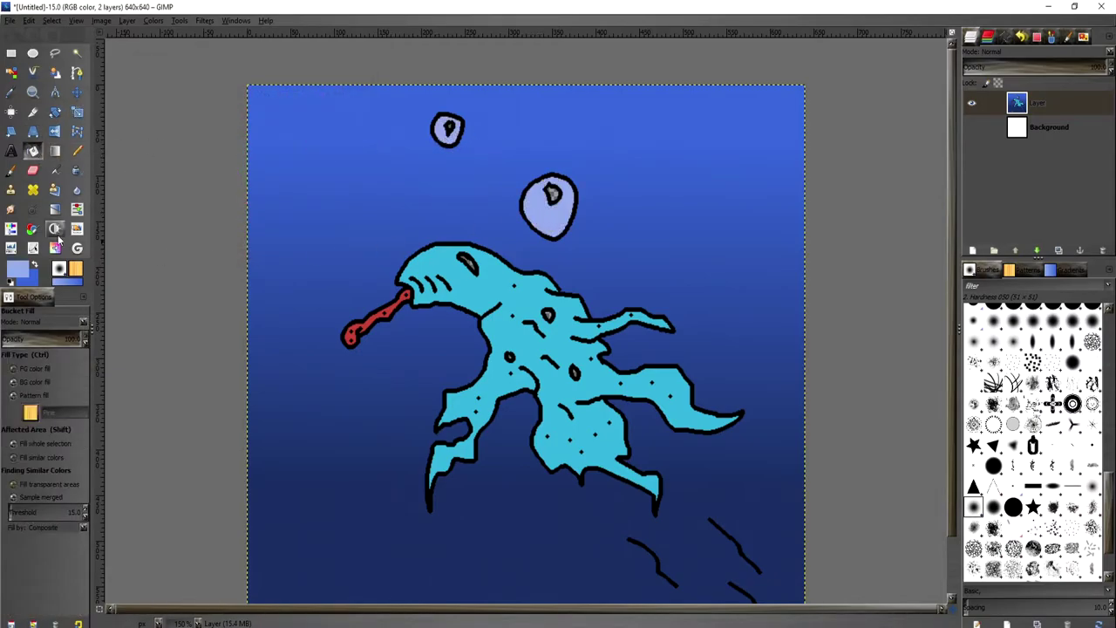
Lighten the foreground colour to a near-white blue and bucket-fill the highlight shapes inside both bubbles.
click(19, 272)
click(224, 185)
click(289, 253)
scroll(567, 187, up, 3)
click(536, 205)
scroll(399, 130, down, 3)
scroll(436, 75, up, 3)
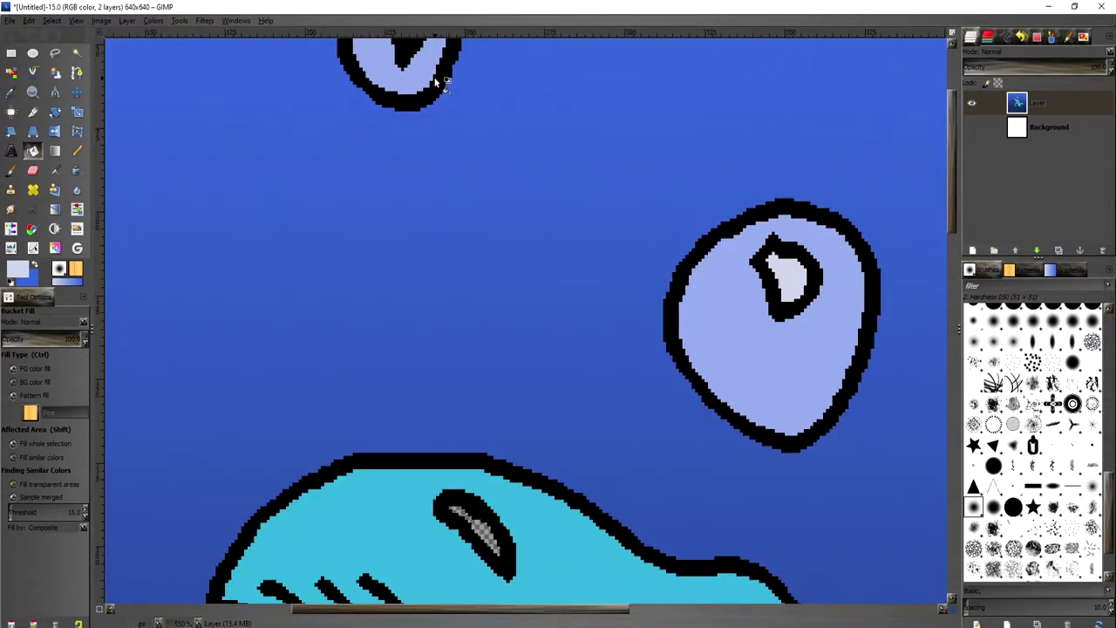
scroll(508, 165, up, 3)
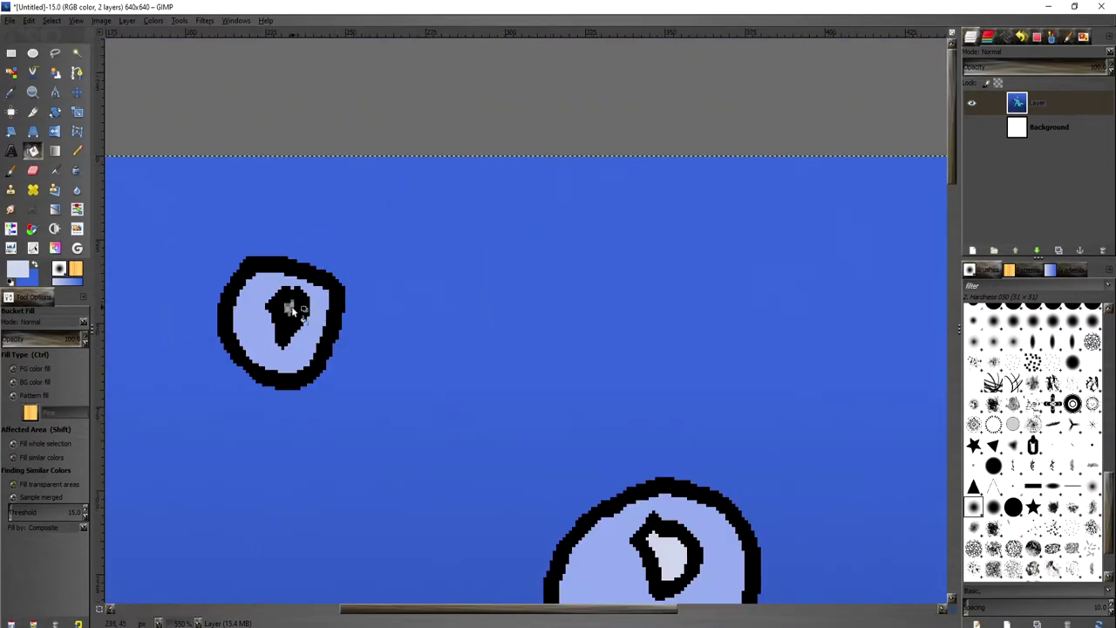
click(294, 309)
scroll(380, 340, down, 5)
scroll(523, 318, up, 3)
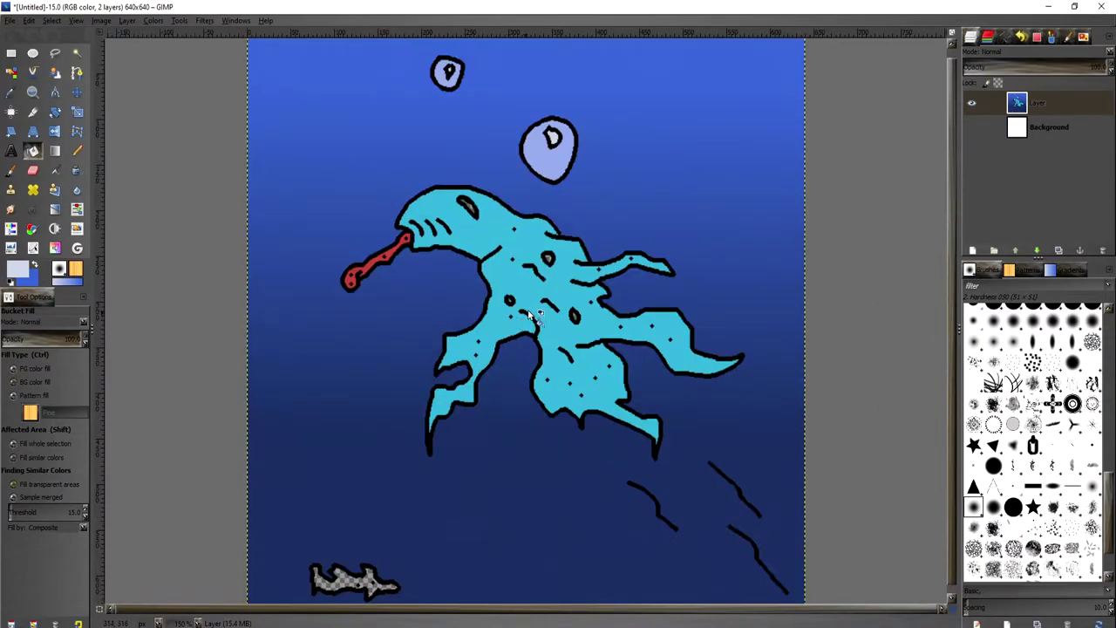
Sample the creature's body colour, darken it to teal and bucket-fill the three oval spots on its body.
scroll(533, 315, up, 2)
click(10, 90)
click(468, 239)
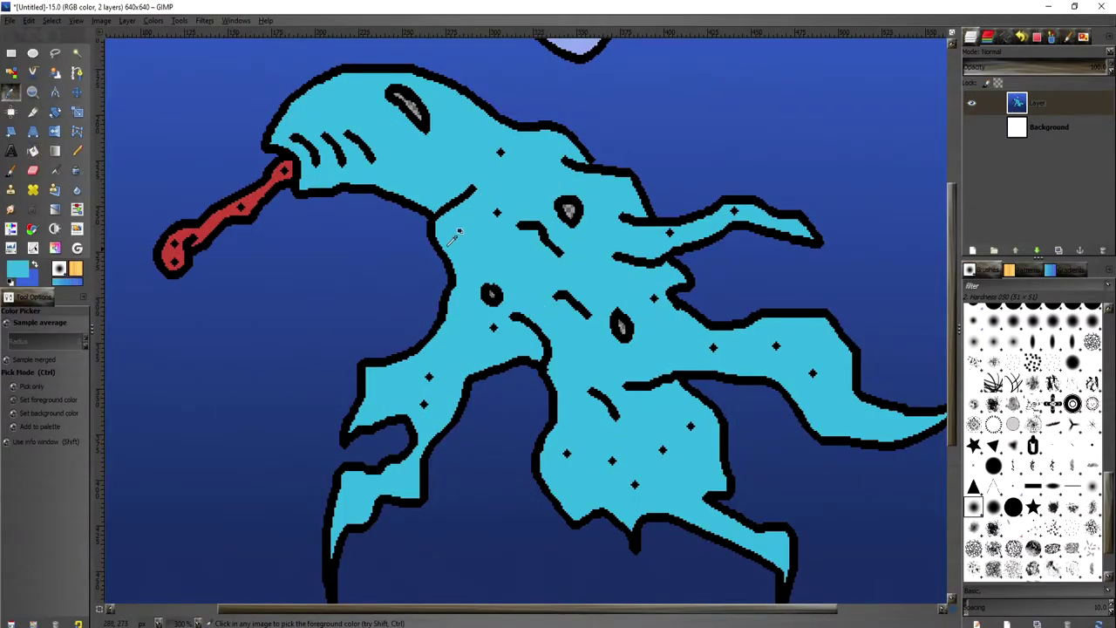
click(17, 268)
click(340, 252)
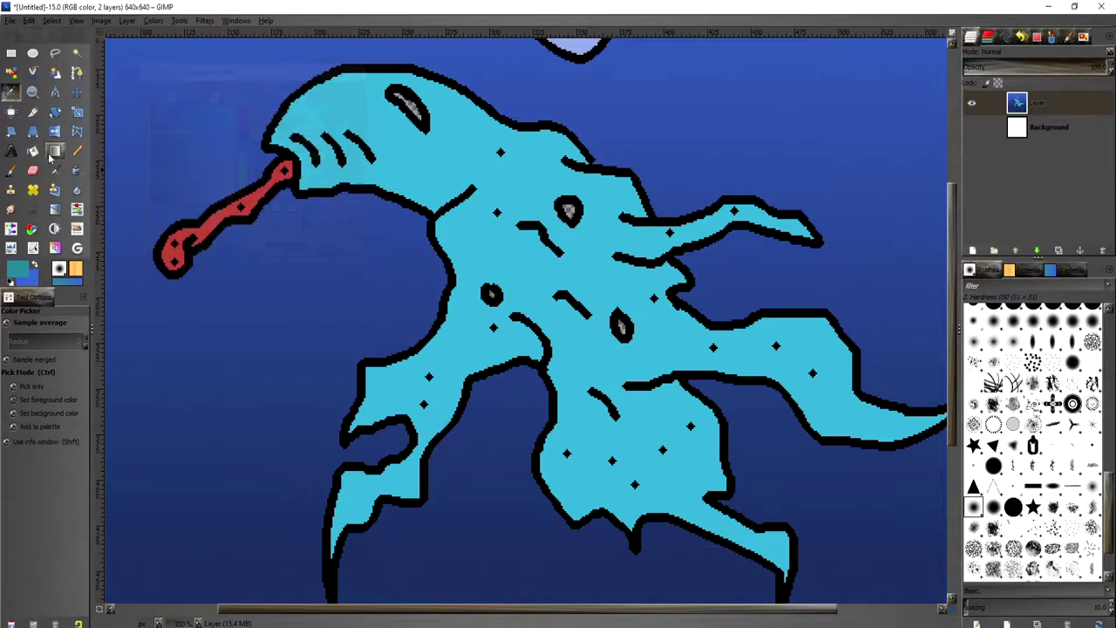
click(32, 150)
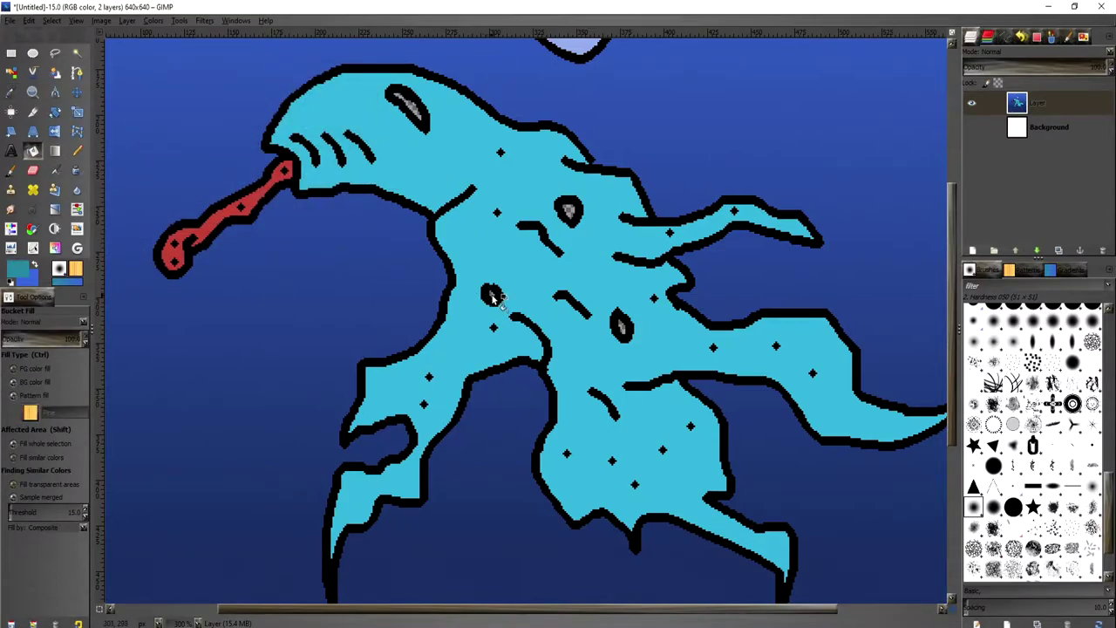
click(569, 211)
click(628, 330)
Change the foreground colour to a near-black teal and bucket-fill the creature's eye.
scroll(664, 419, down, 2)
scroll(475, 294, up, 2)
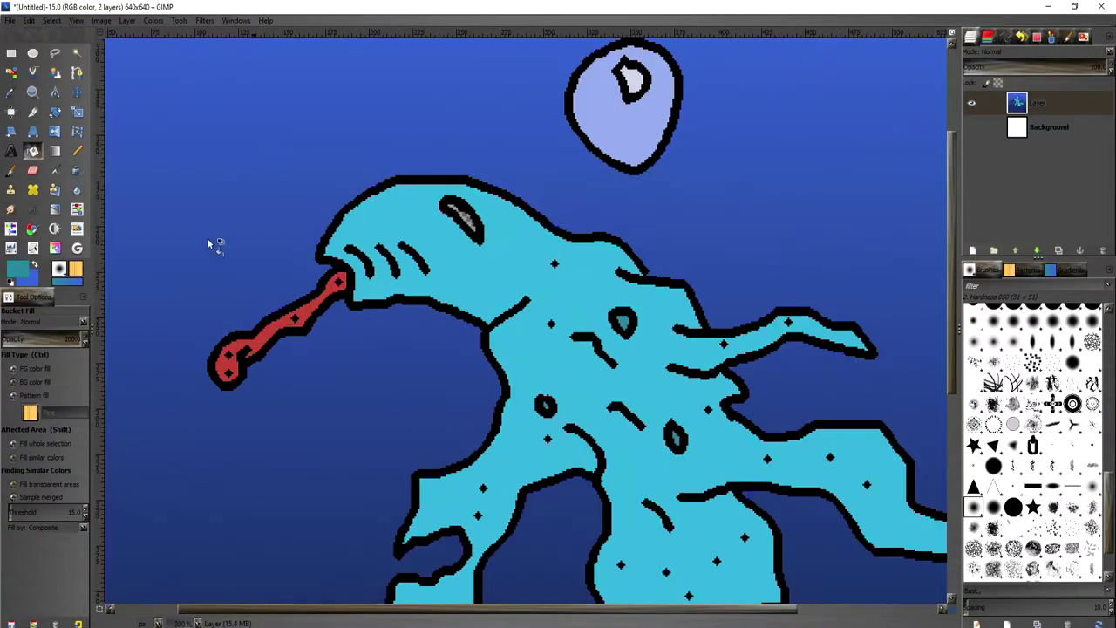
click(18, 269)
click(179, 127)
click(224, 187)
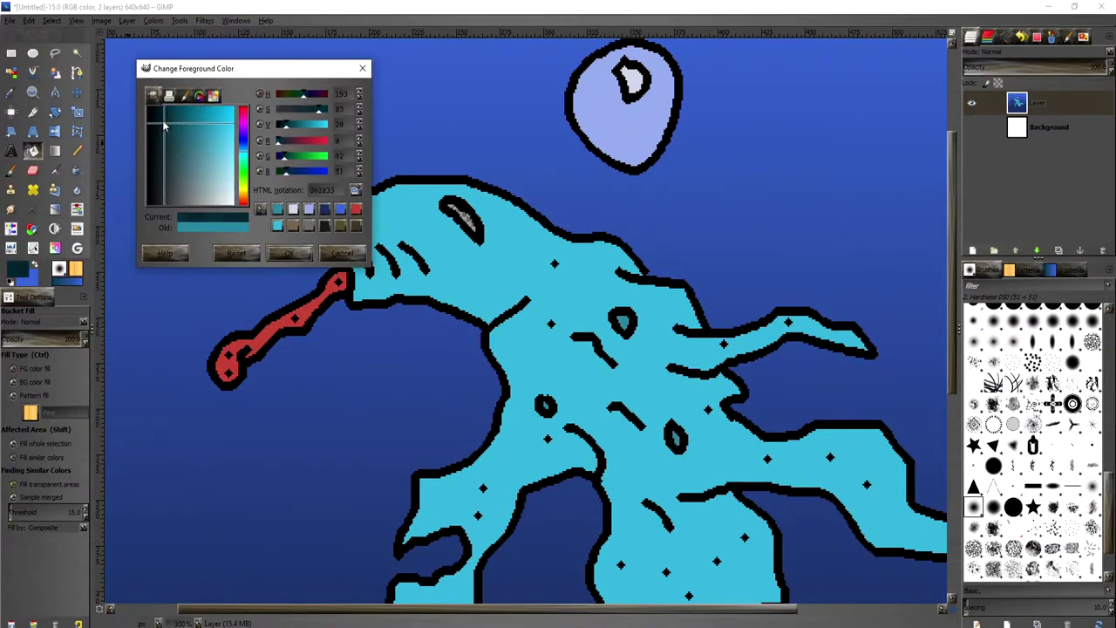
click(289, 253)
click(462, 218)
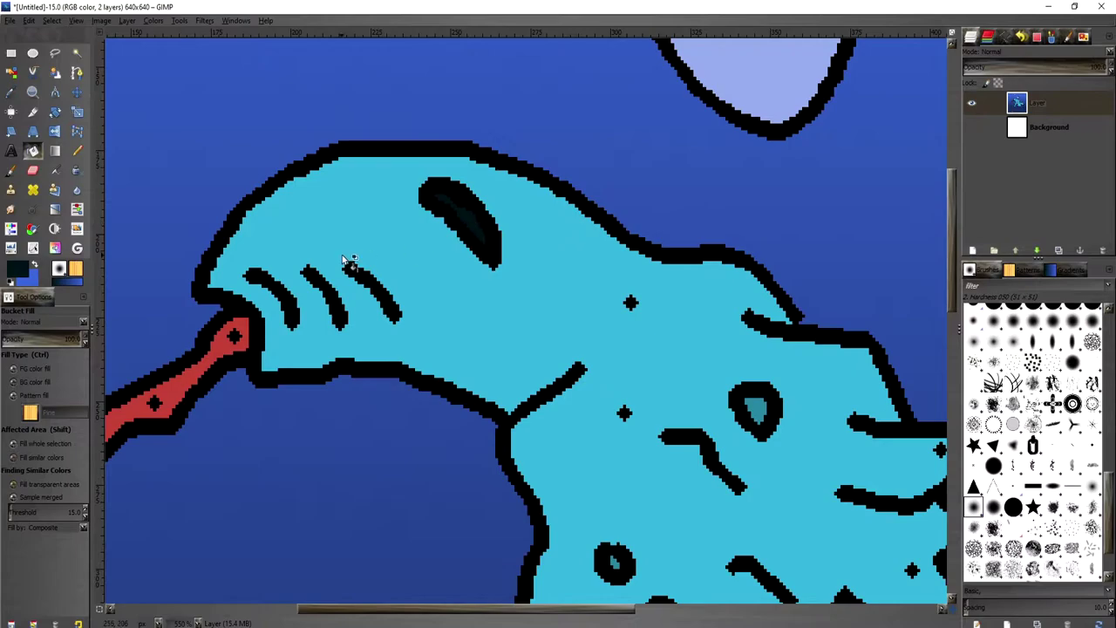
scroll(340, 254, down, 3)
scroll(559, 422, up, 4)
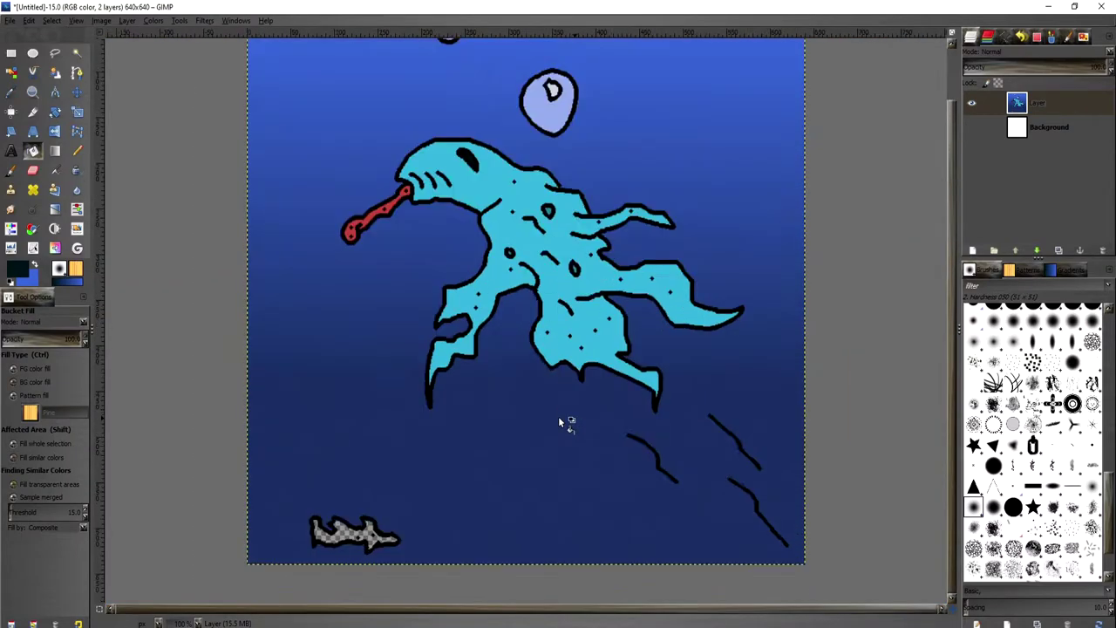
scroll(464, 163, down, 4)
scroll(481, 244, up, 3)
scroll(482, 244, up, 1)
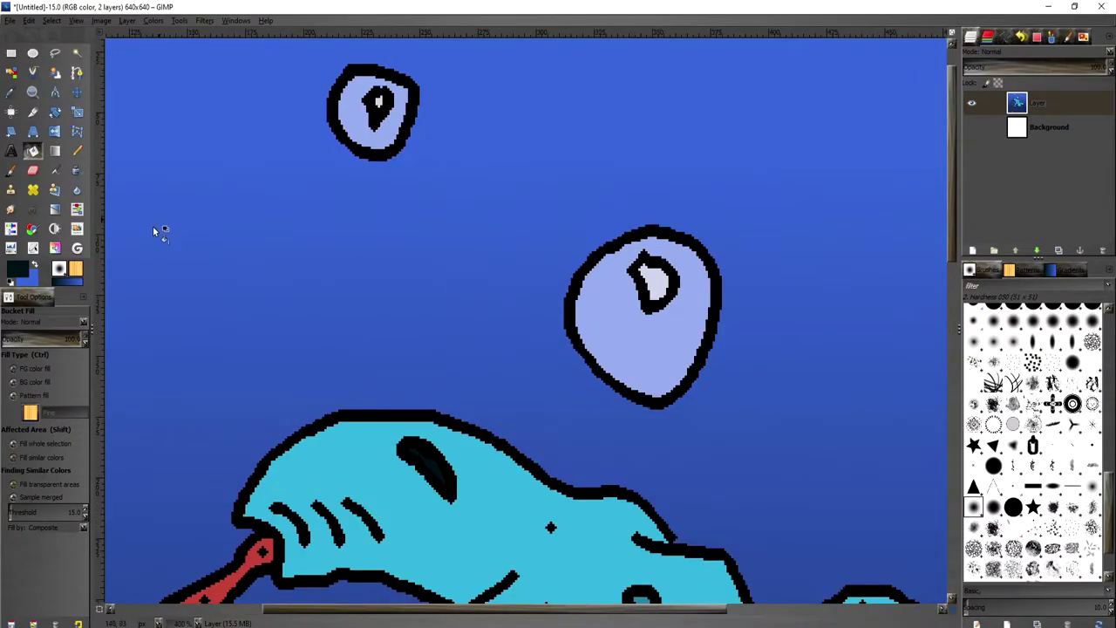
Lighten the foreground colour slightly to a dark teal and bucket-fill the creature's eye again.
click(21, 270)
click(180, 120)
click(279, 252)
click(428, 466)
scroll(342, 340, down, 5)
scroll(471, 372, up, 4)
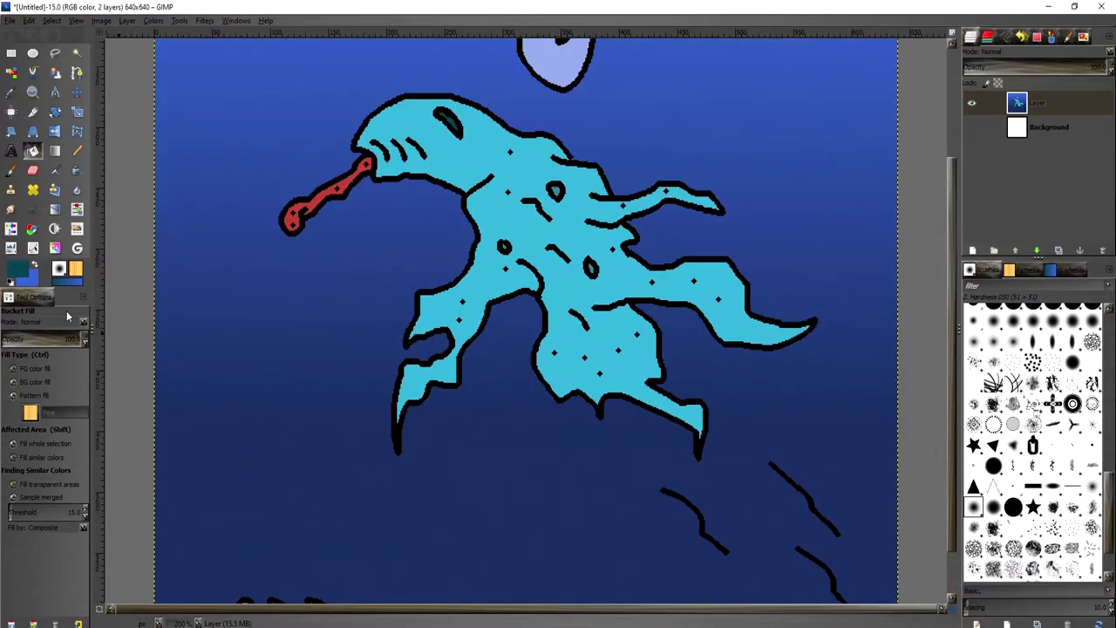
Change the foreground colour to purple and bucket-fill the jagged shape near the canvas's lower-left corner.
key(1)
click(21, 270)
drag(242, 138, 243, 122)
click(207, 144)
click(289, 252)
click(409, 495)
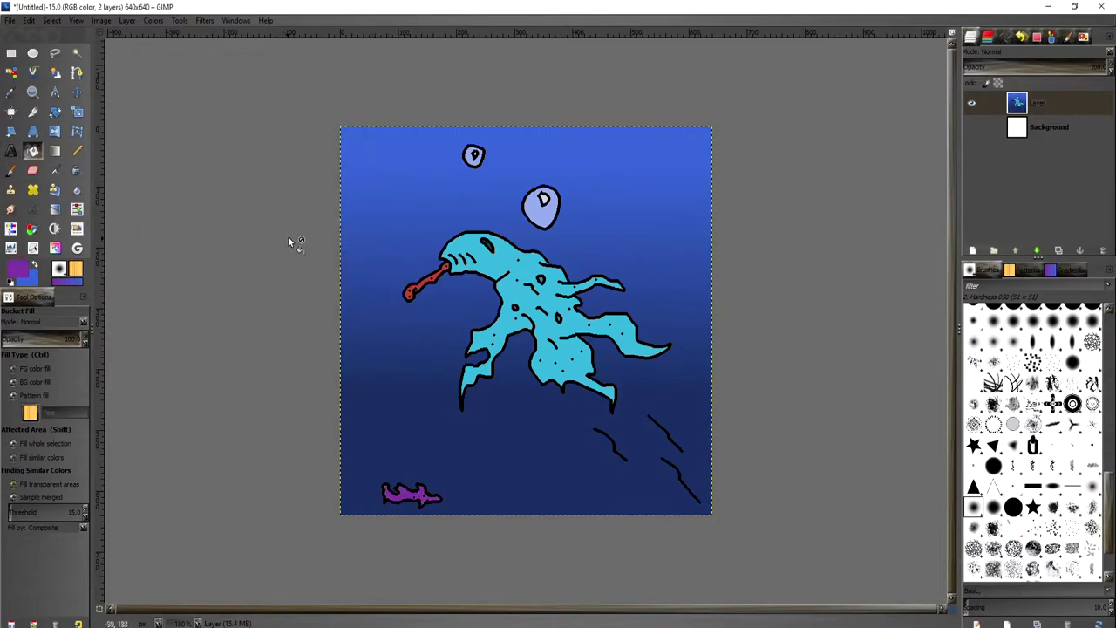
Fuzzy-select the creature's light blue body and prepare the Airbrush with default black and white colours at size 71.11.
click(76, 52)
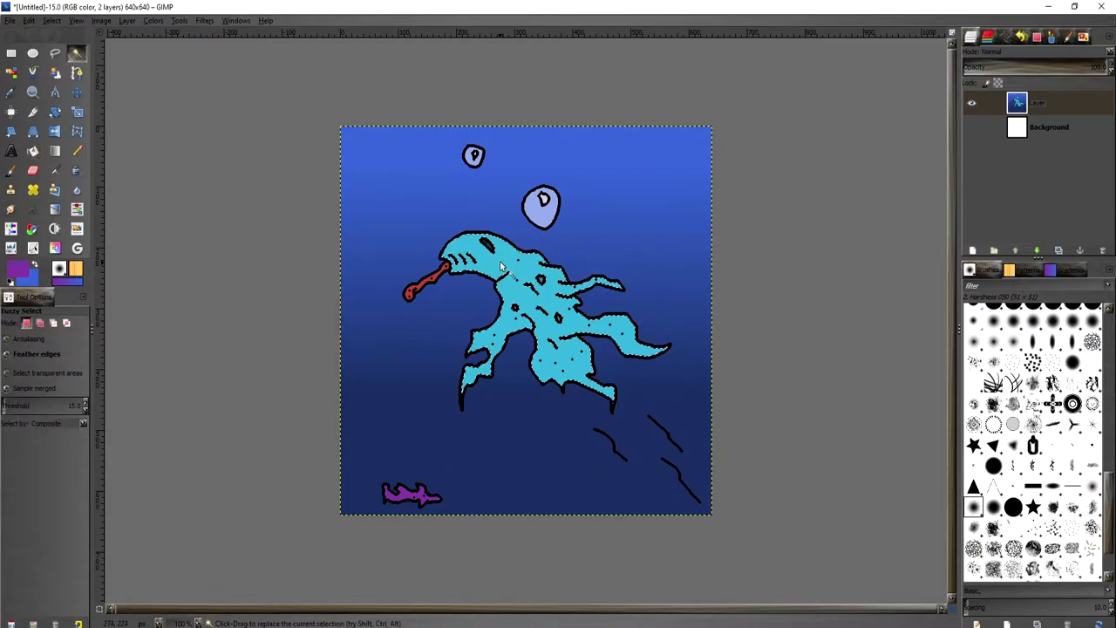
click(11, 280)
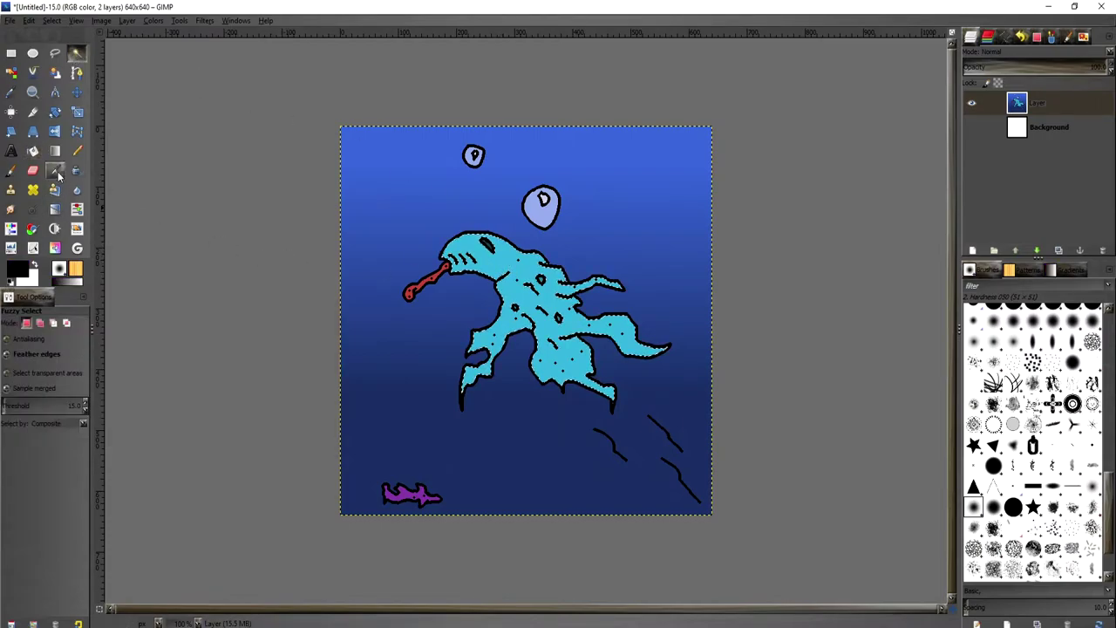
click(55, 170)
drag(9, 385, 172, 366)
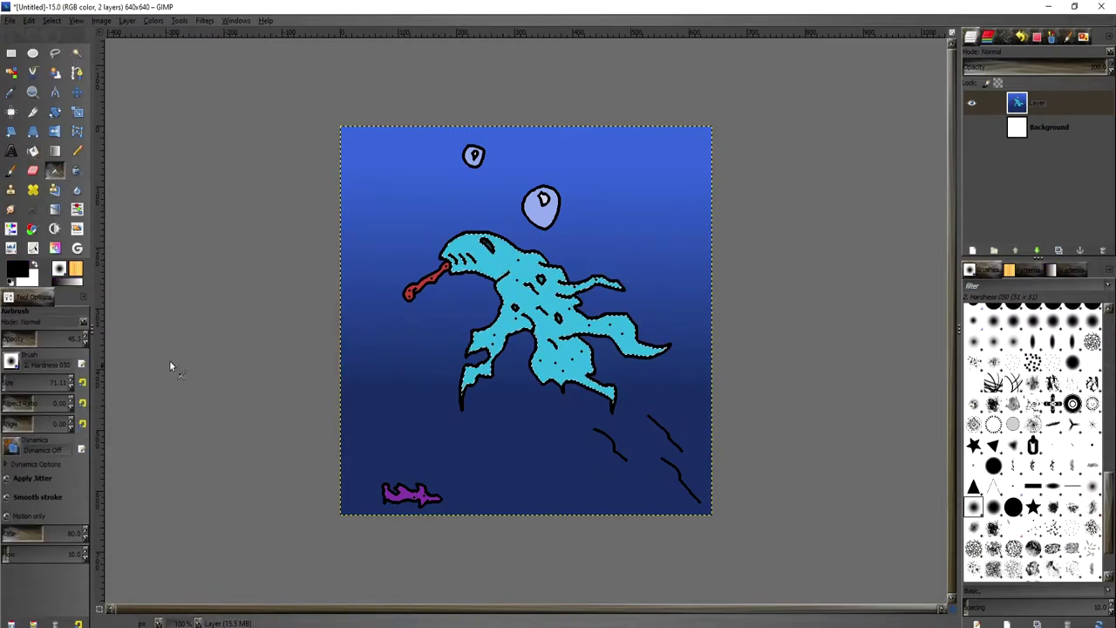
Airbrush soft black shading on the limbs and lower body and white highlights on the upper edges, and clear the selection.
key(plus)
mouse_move(462, 327)
mouse_down()
mouse_move(552, 342)
mouse_move(572, 380)
mouse_move(612, 404)
mouse_move(645, 397)
mouse_move(676, 344)
mouse_move(715, 349)
mouse_up()
mouse_move(553, 312)
mouse_down()
mouse_move(414, 209)
mouse_move(497, 192)
mouse_move(531, 213)
mouse_move(410, 187)
mouse_move(523, 203)
mouse_move(610, 244)
mouse_move(593, 270)
mouse_move(684, 335)
mouse_move(750, 358)
mouse_move(654, 375)
mouse_move(475, 296)
mouse_move(485, 299)
mouse_move(443, 345)
mouse_up()
key(x)
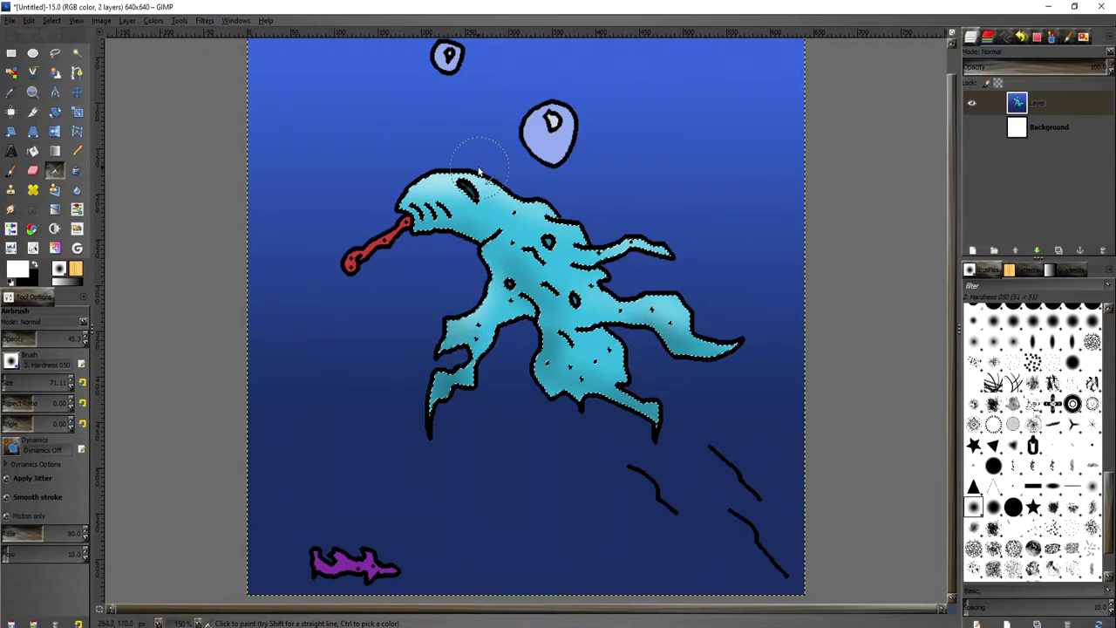
click(51, 20)
click(63, 53)
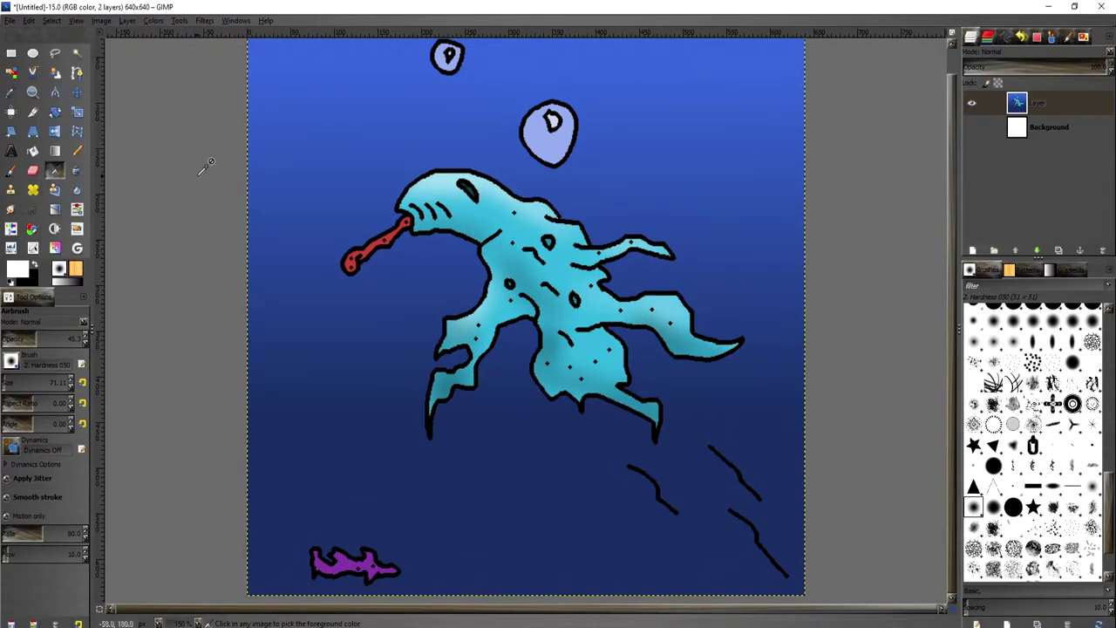
key(1)
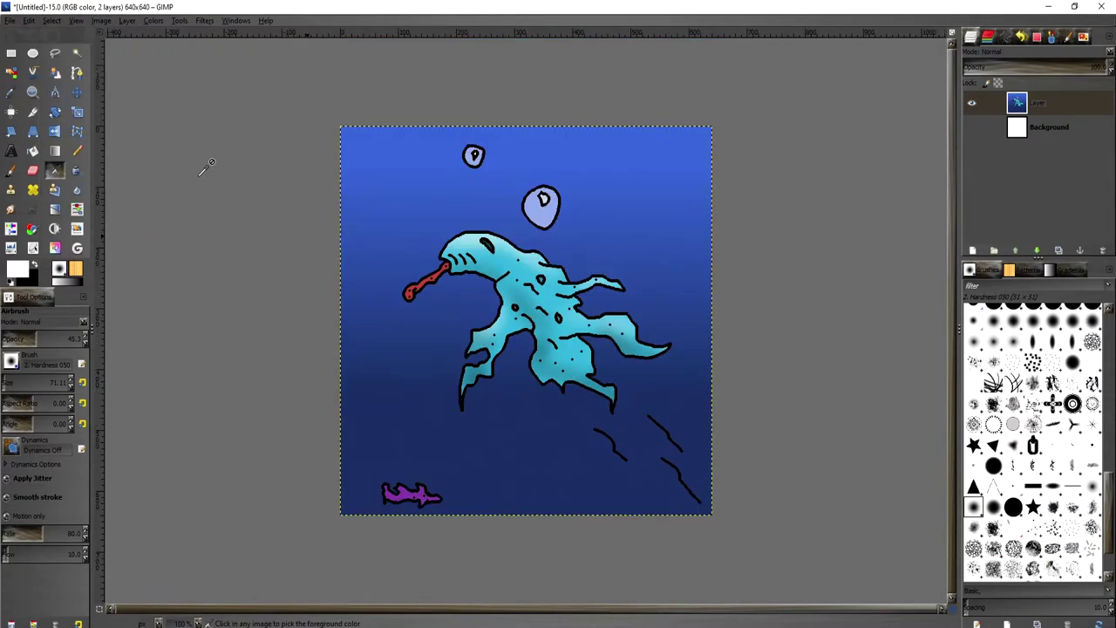
Starting from the Background layer, select a narrow frame along the canvas edges by shrinking and inverting a full-canvas selection.
click(1036, 130)
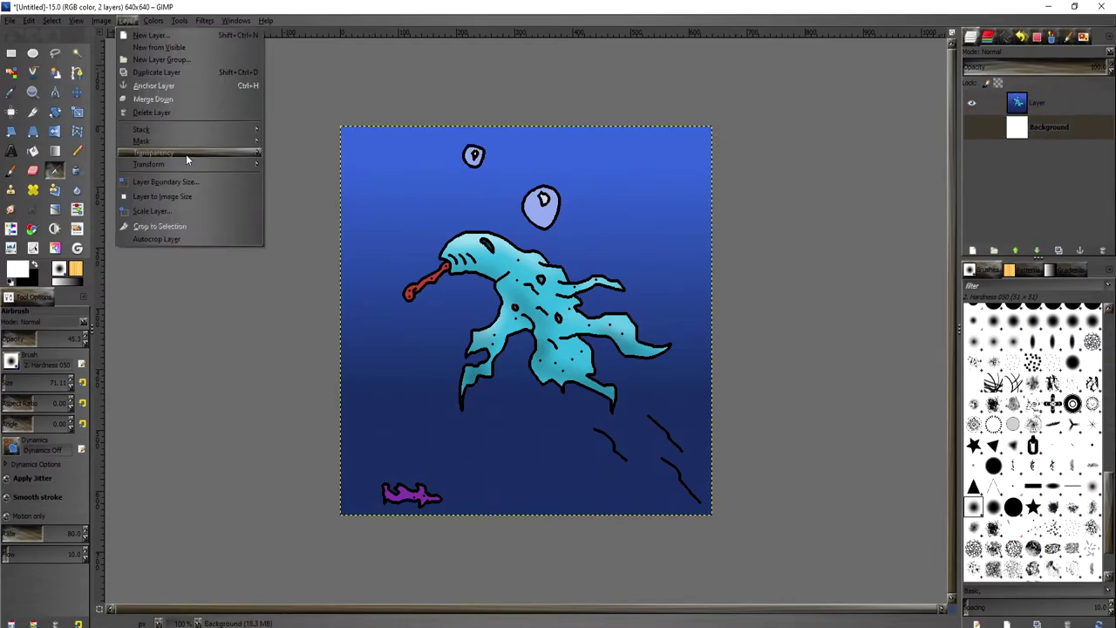
mouse_move(193, 159)
click(292, 219)
click(51, 20)
click(68, 151)
click(101, 115)
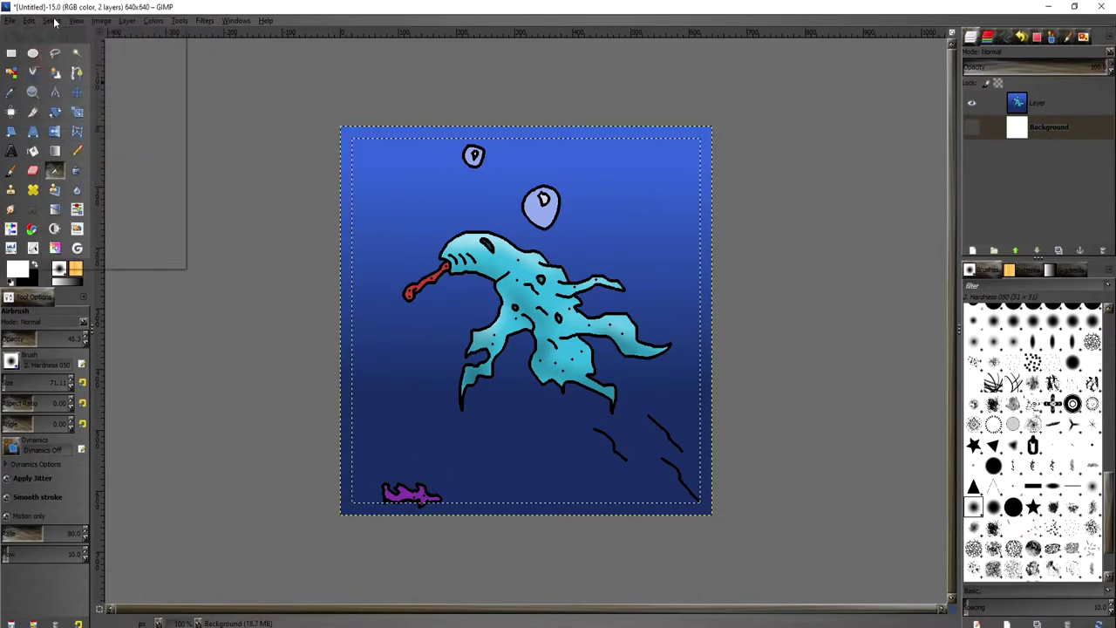
click(51, 20)
click(37, 259)
Paint the frame selection violet-blue on the drawing layer using the Pencil at size 439.16, and clear the selection.
click(19, 267)
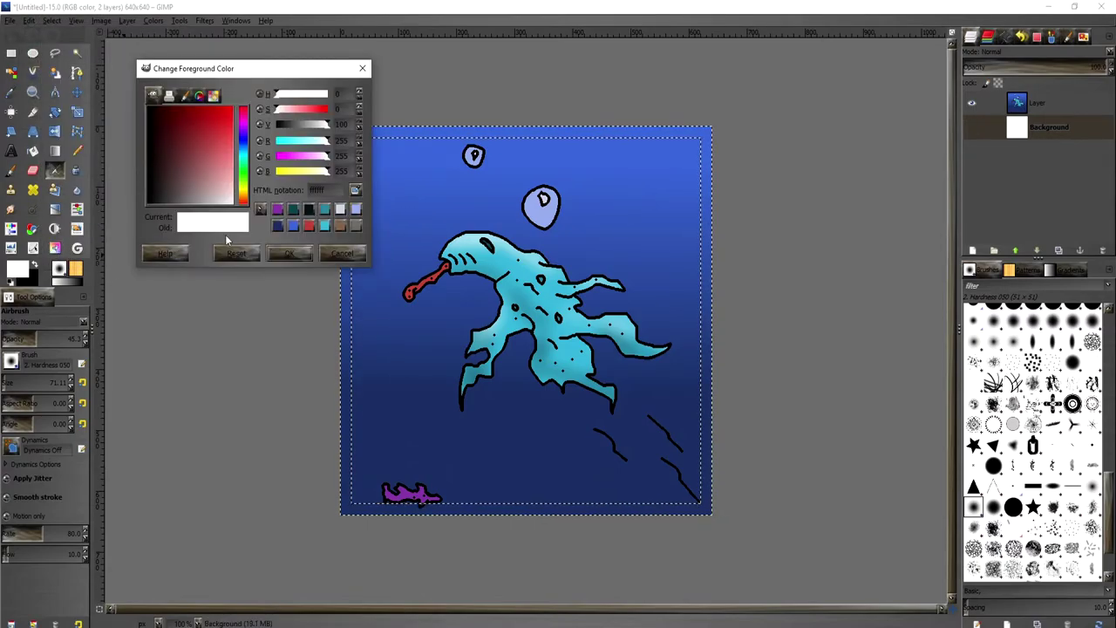
click(244, 144)
click(223, 153)
drag(223, 153, 229, 144)
click(291, 253)
click(77, 150)
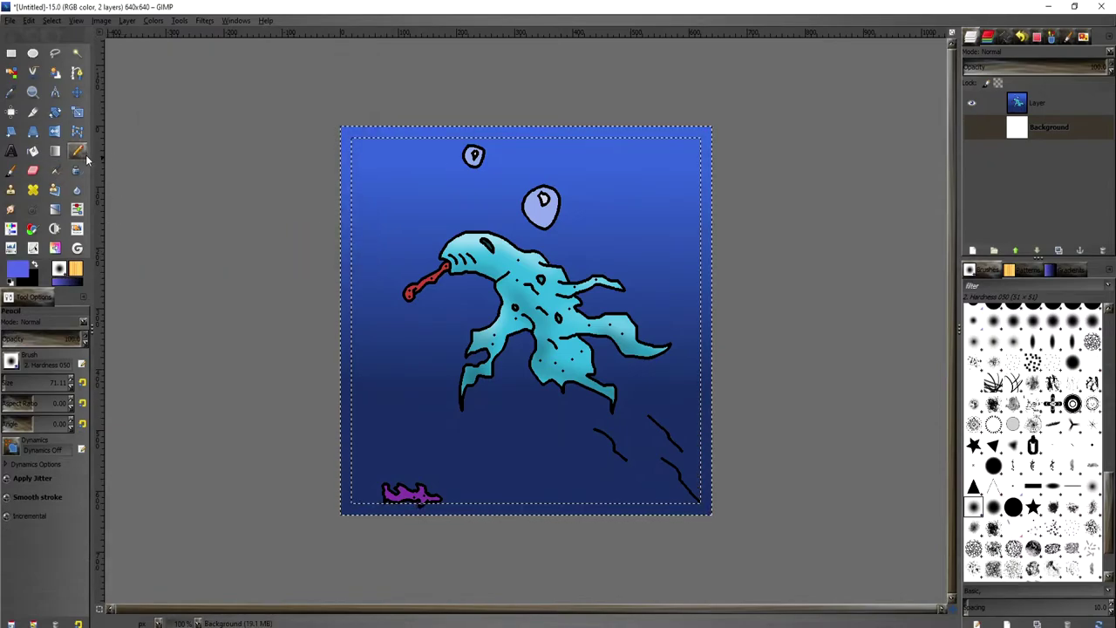
click(1036, 103)
drag(32, 382, 37, 383)
mouse_move(346, 110)
mouse_down()
mouse_move(348, 519)
mouse_move(607, 517)
mouse_move(740, 381)
mouse_move(511, 149)
mouse_up()
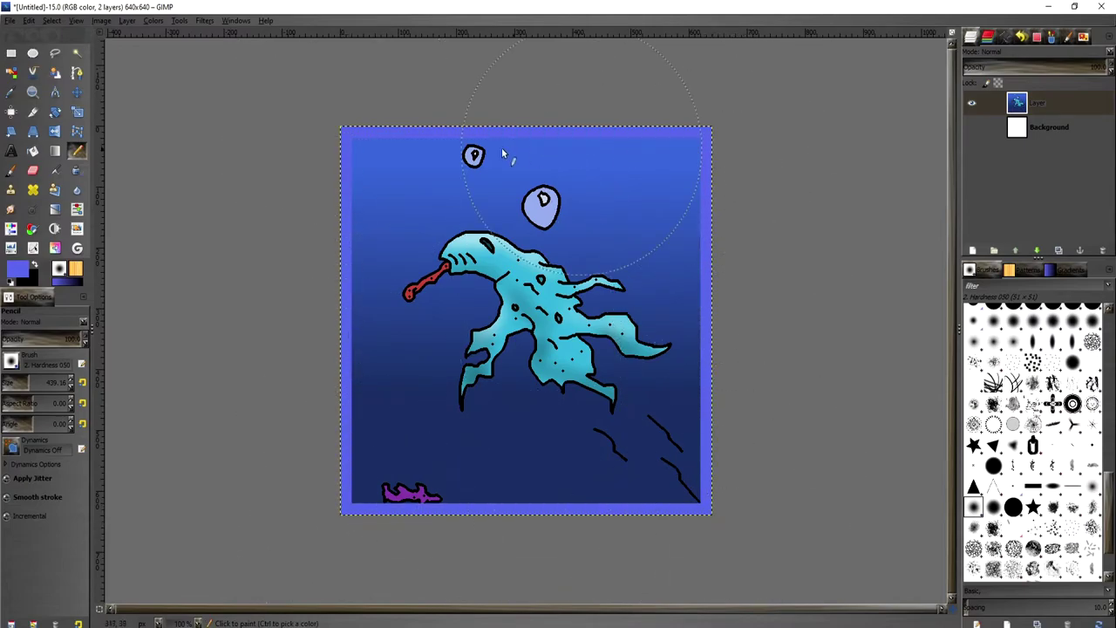
click(51, 20)
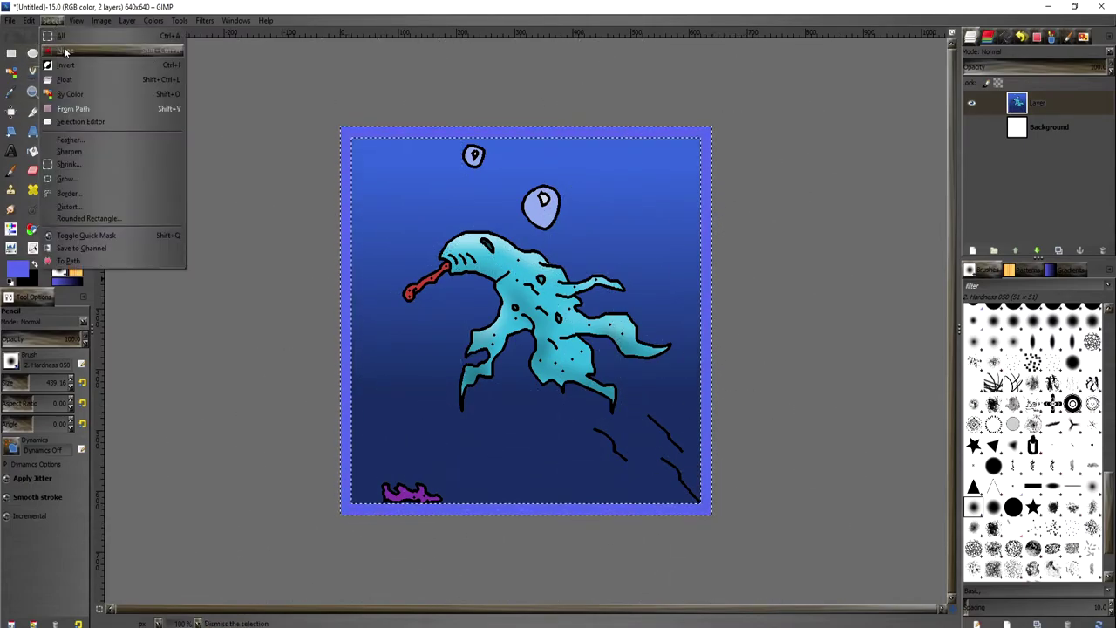
click(65, 50)
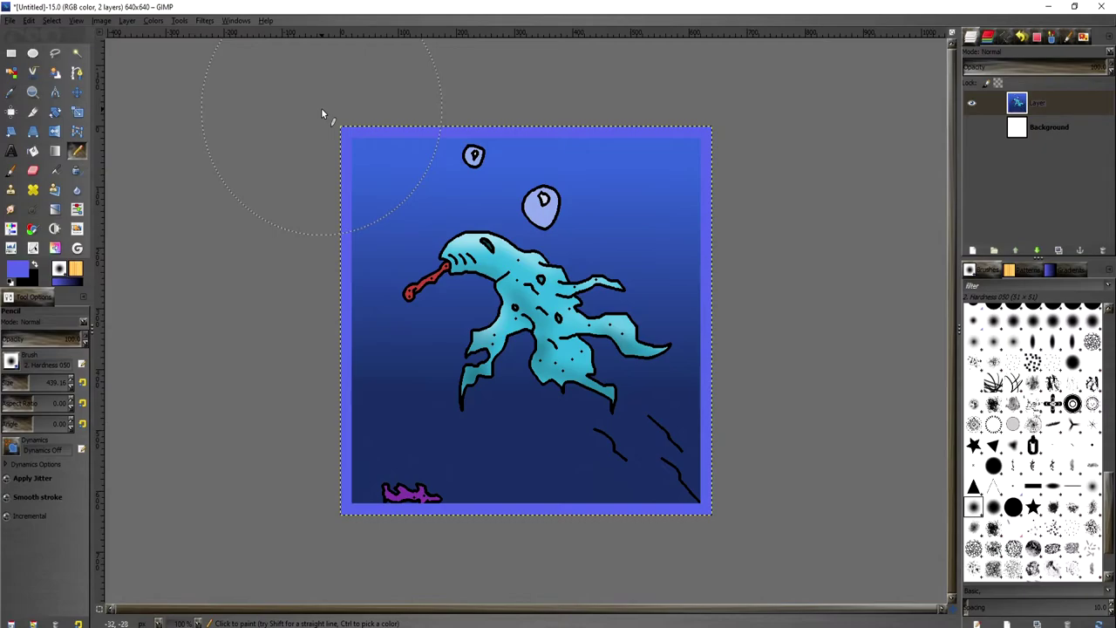
Export the image as "Underwater Tongue Licker.png" to the AA - To Upload folder with the offered PNG settings.
click(10, 21)
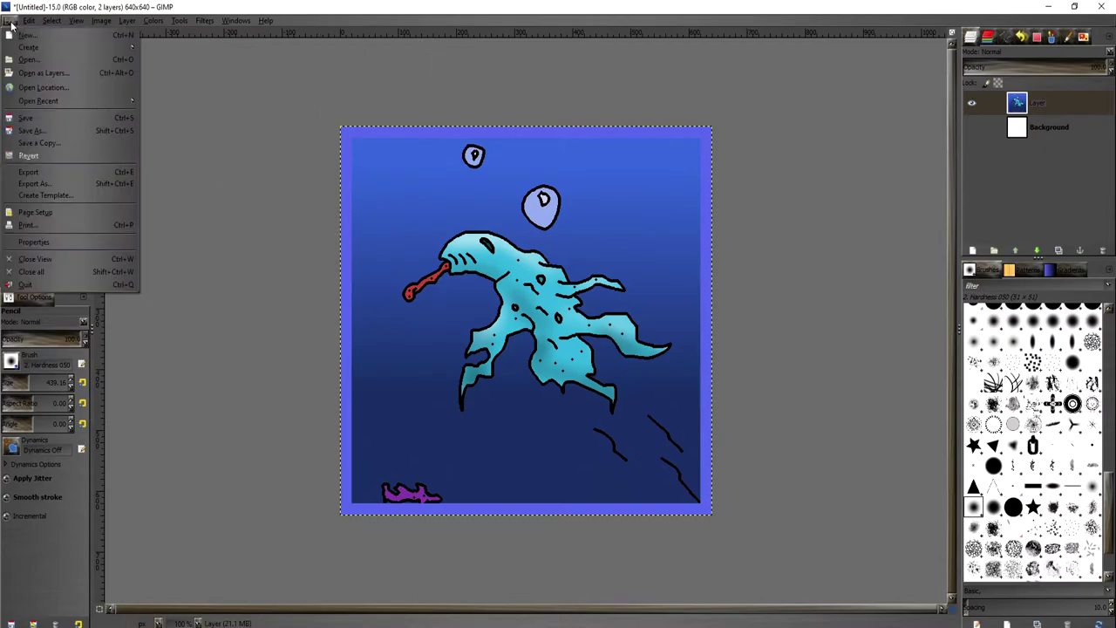
click(70, 180)
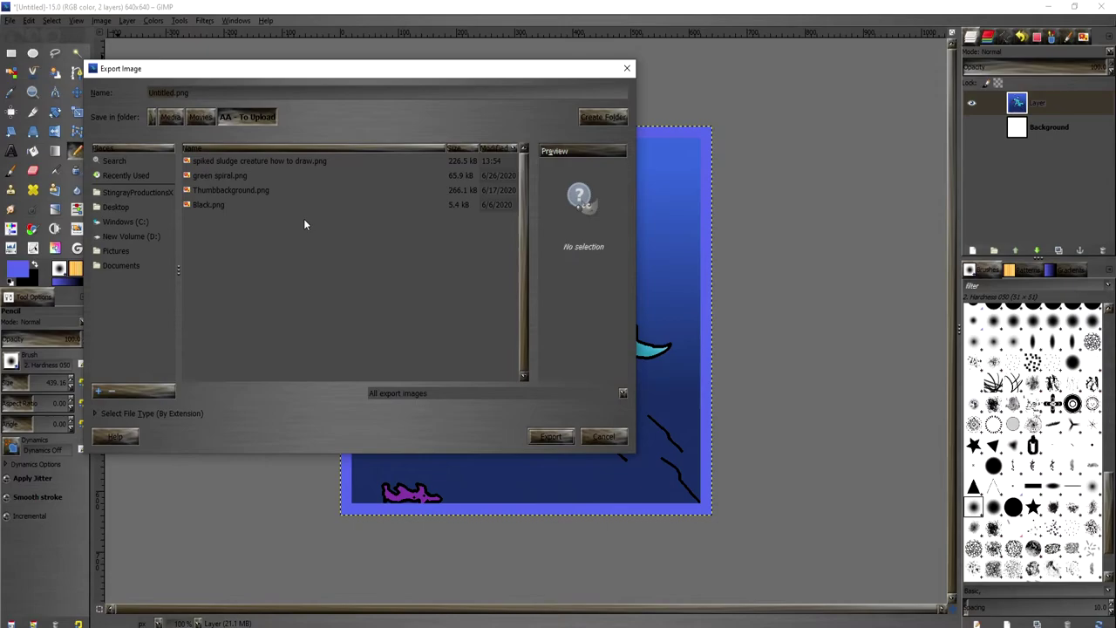
text(Underwater Tongue Licker)
click(550, 436)
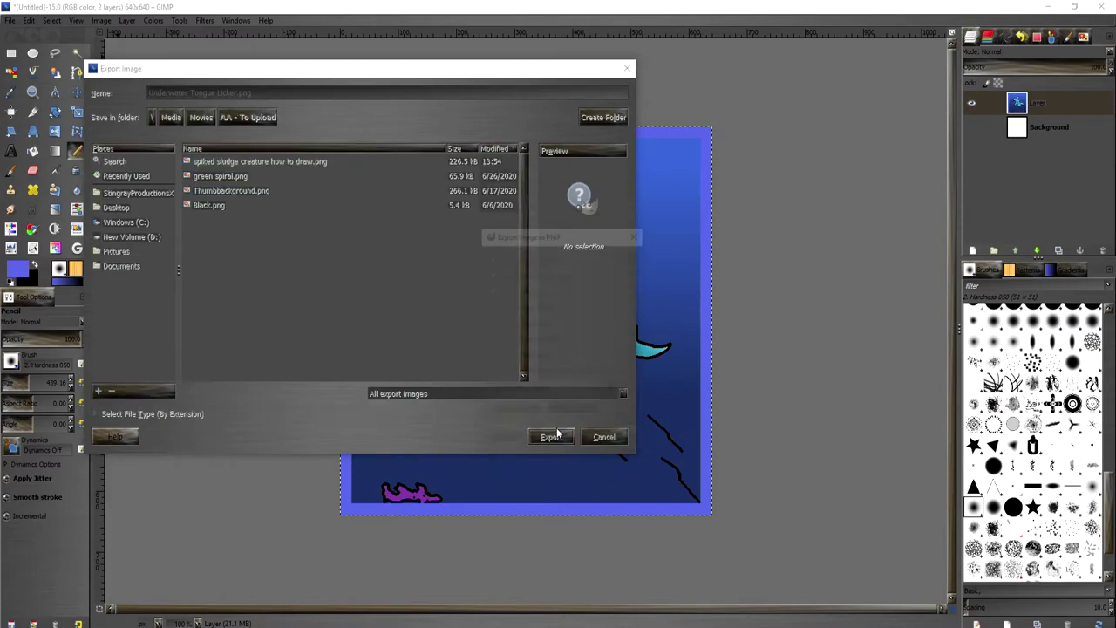
click(558, 433)
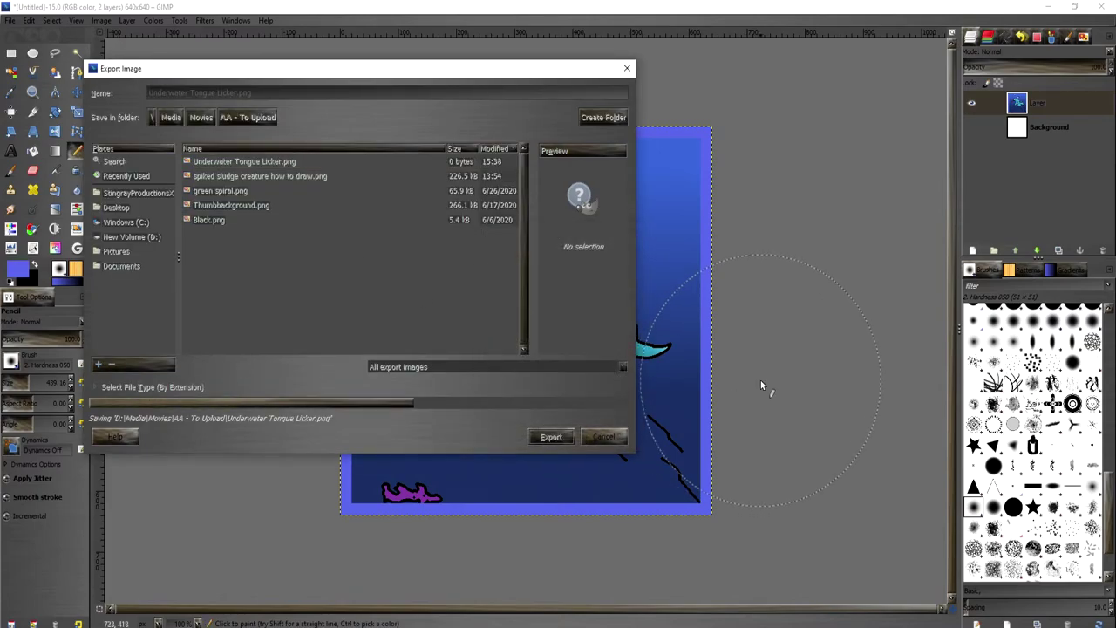